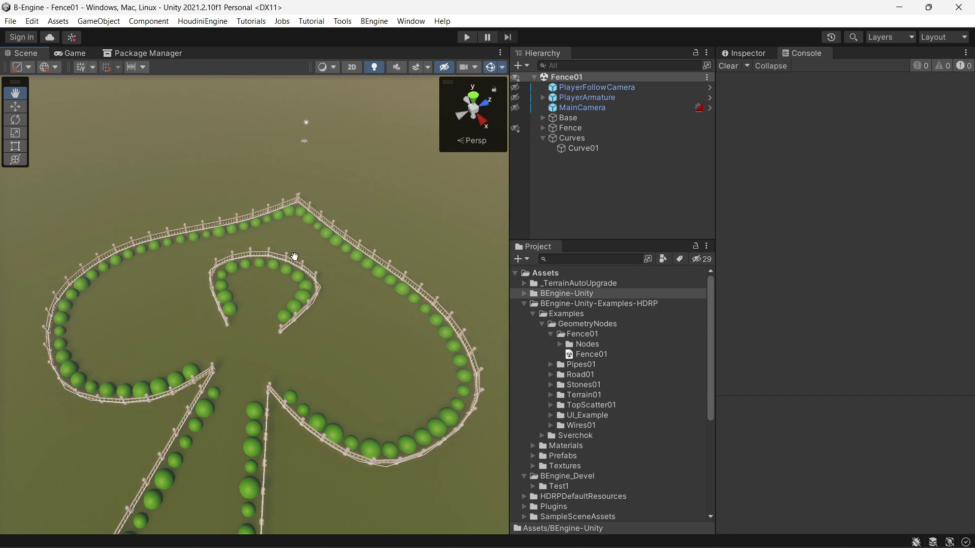
- Show the BEngine page of the project settings via Edit > Project Settings
click(32, 22)
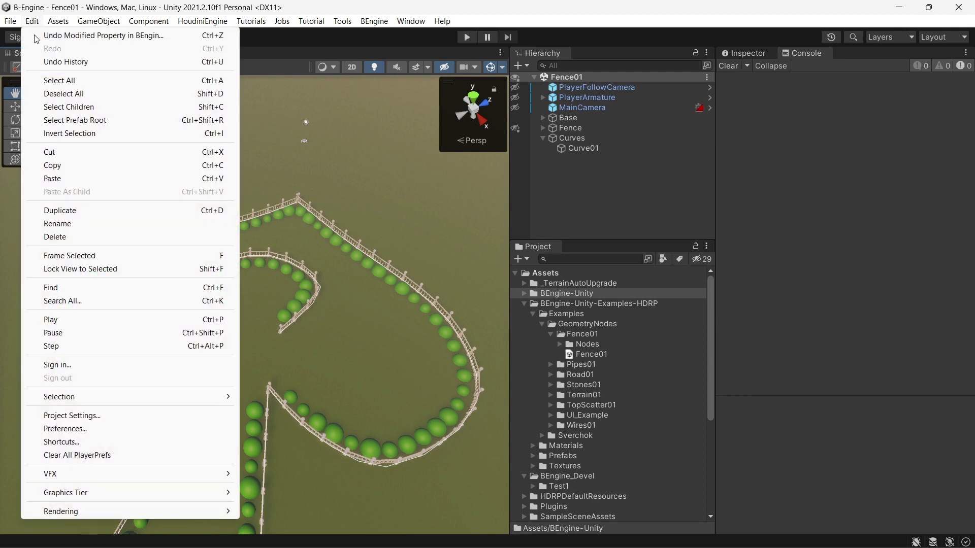
click(105, 414)
click(106, 203)
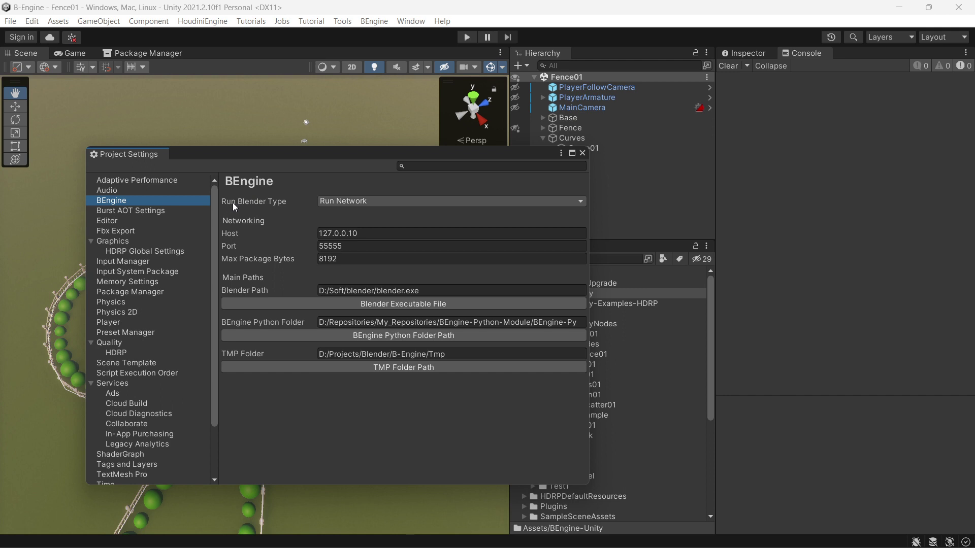
- Keep Run Blender Type on Run Network, inspect the BEngine Python folder path, then close the settings
click(369, 203)
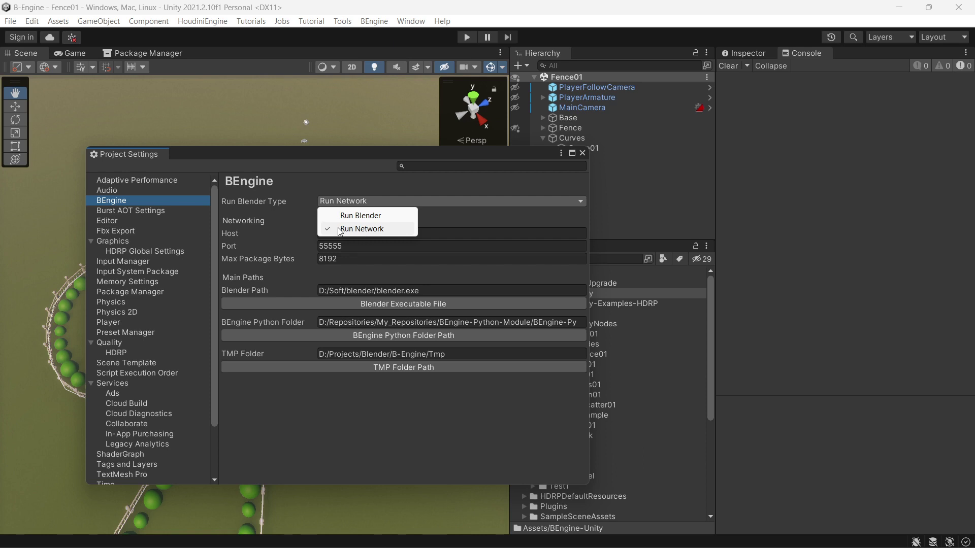
click(279, 223)
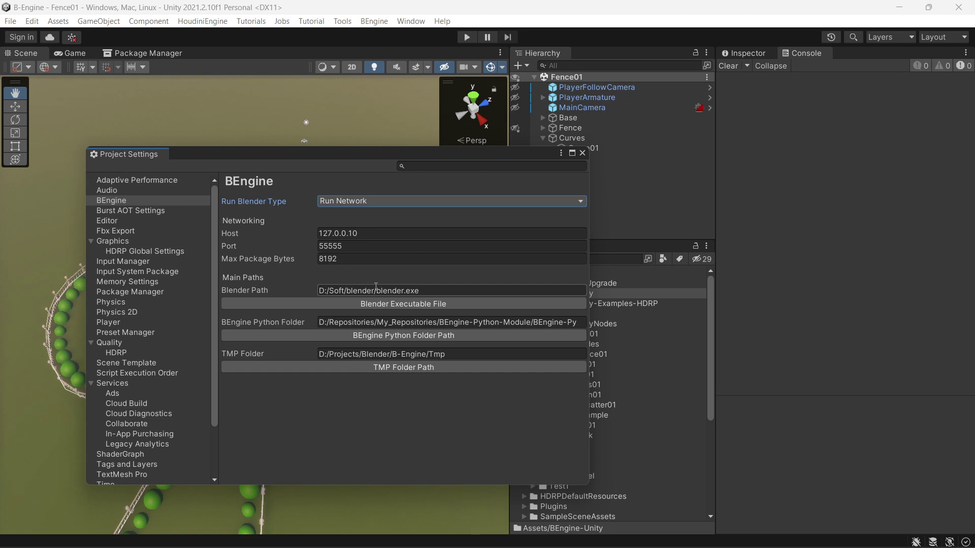
click(534, 323)
drag(536, 326, 579, 328)
click(573, 323)
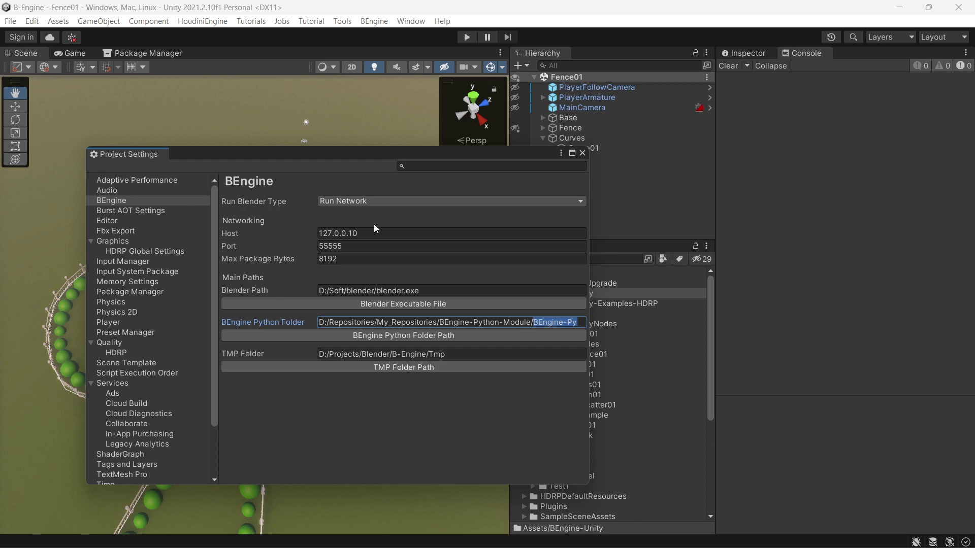
click(582, 153)
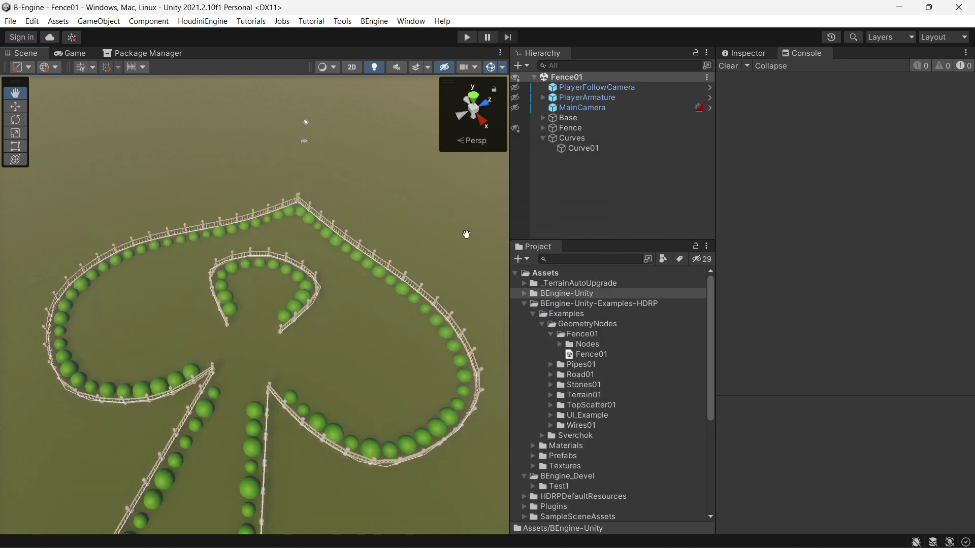
- Set BEngine's Run Blender Type to Run Blender in the project settings
click(32, 21)
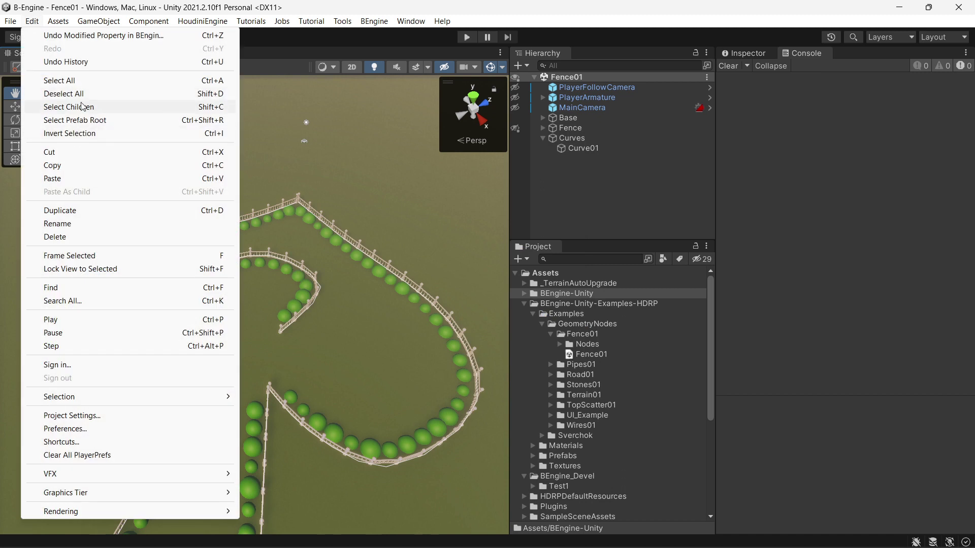
click(94, 416)
click(394, 199)
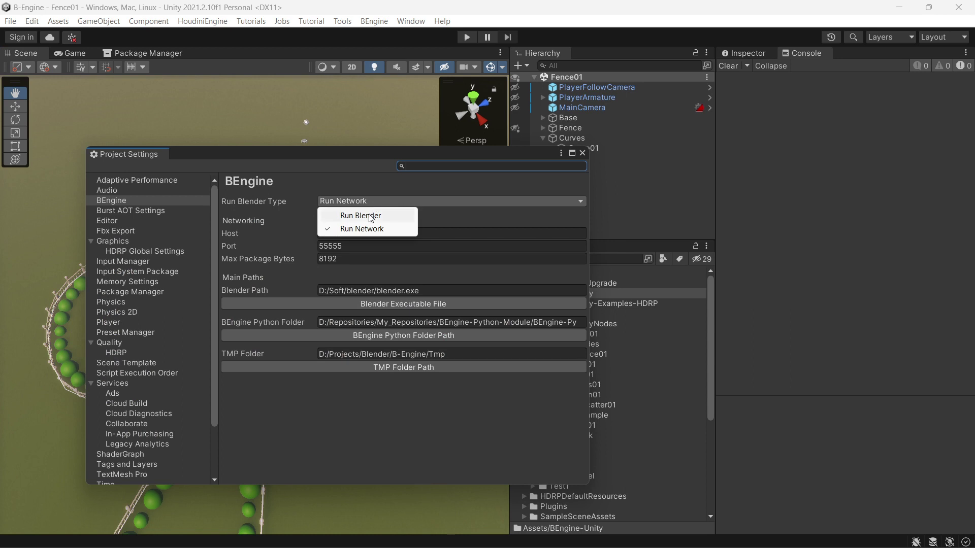
click(361, 217)
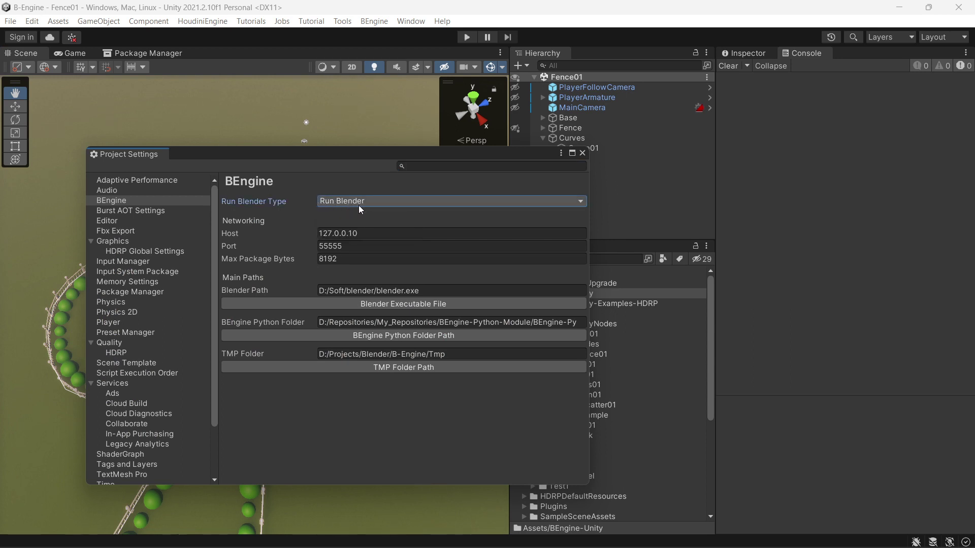
drag(365, 154, 309, 358)
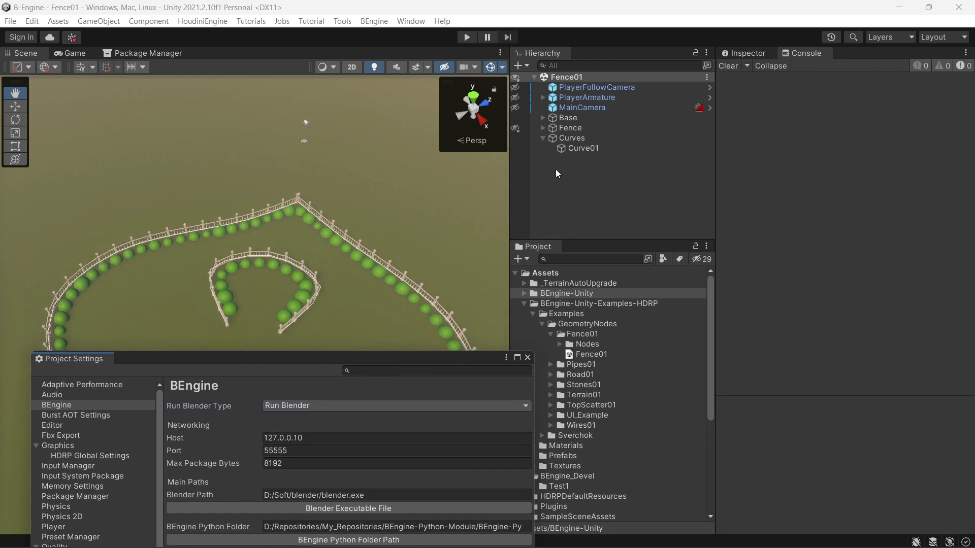
- Select the Fence object and run its nodes to regenerate it through local Blender
click(581, 132)
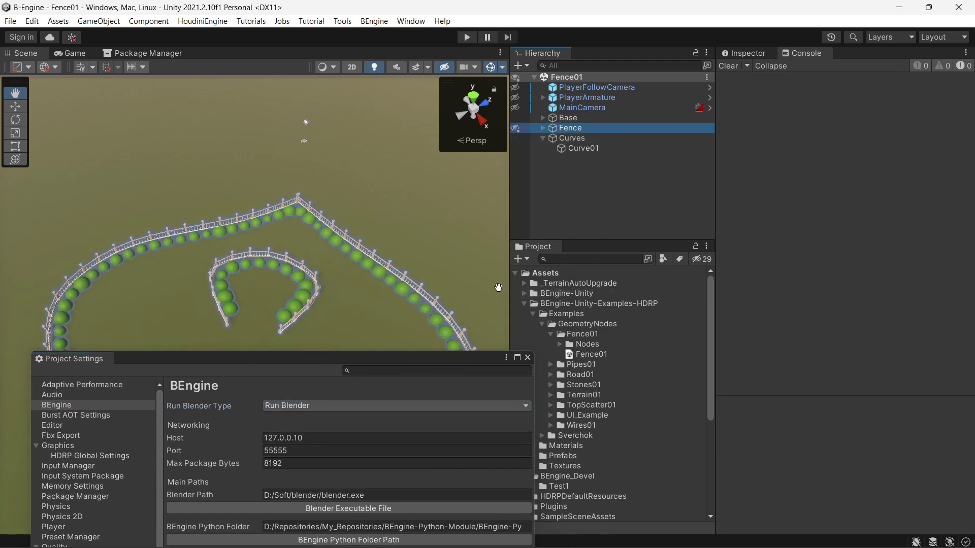
click(745, 53)
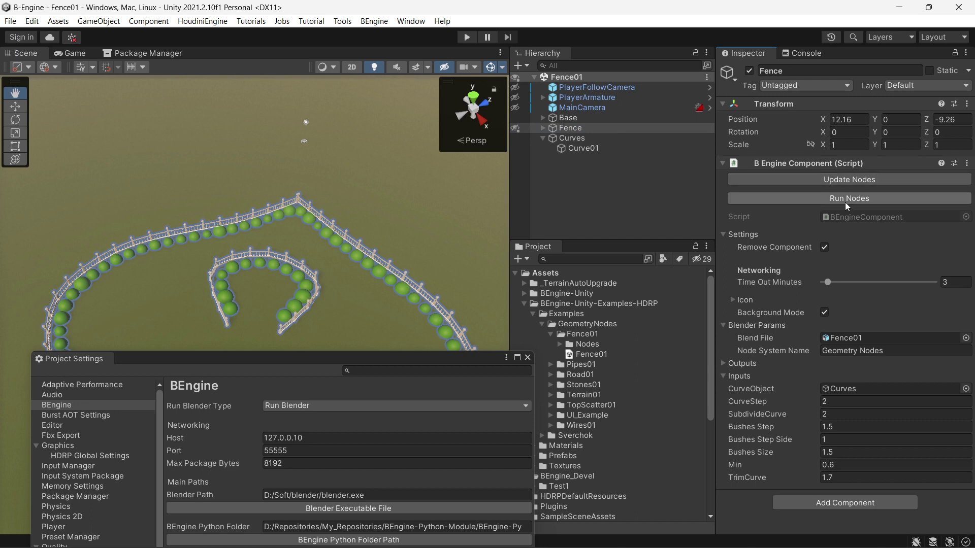
click(872, 199)
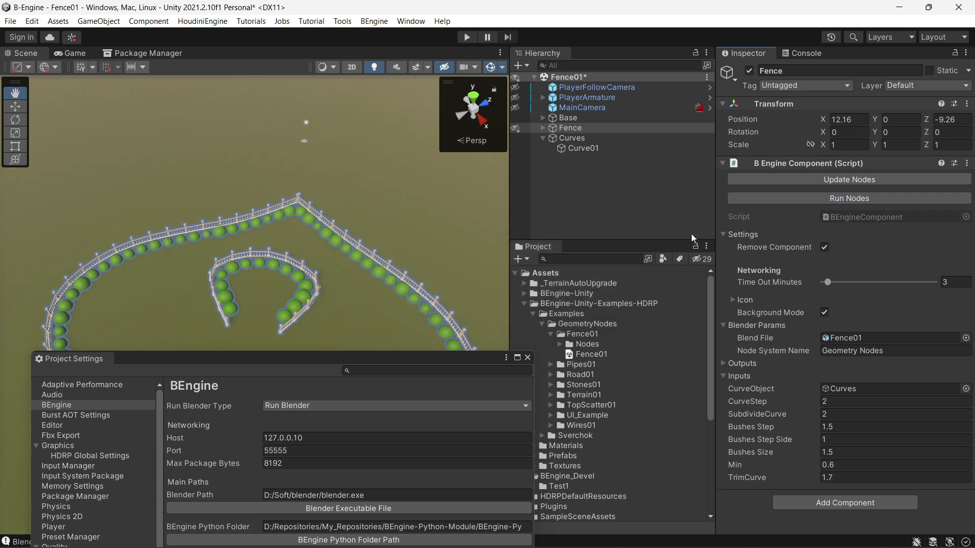
click(807, 198)
- Set BEngine's Run Blender Type back to Run Network
drag(378, 364, 400, 173)
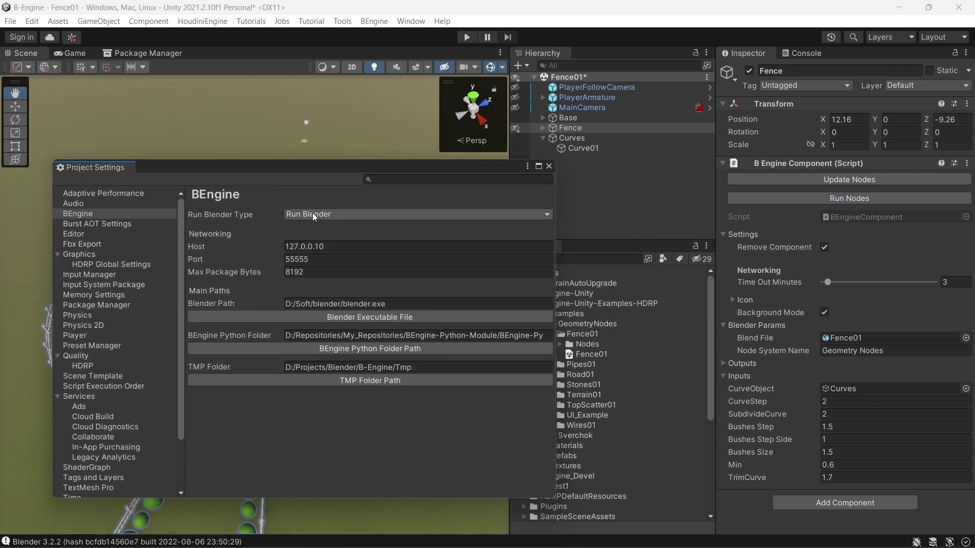
click(312, 215)
click(322, 242)
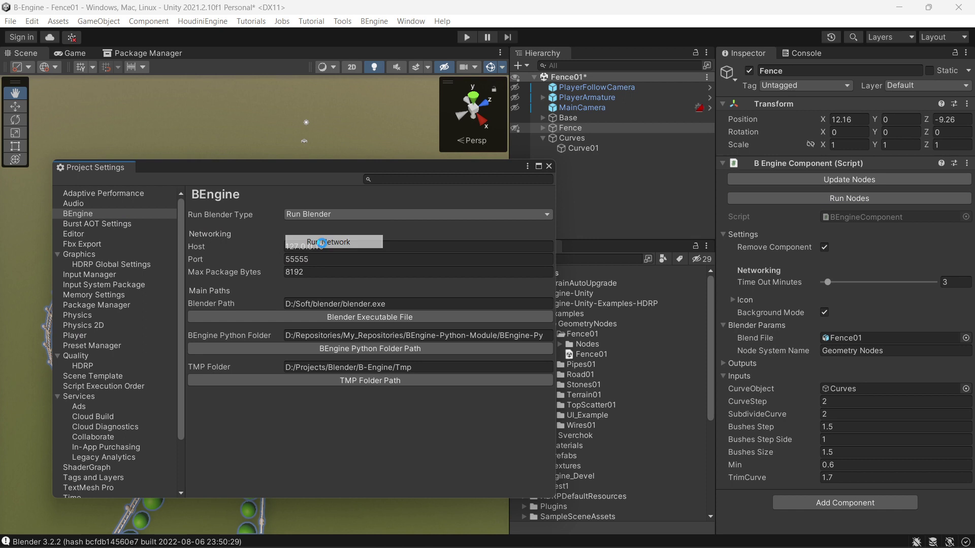
- Close the project settings and start the Blender server from the BEngine menu
click(548, 167)
alt+drag(326, 322, 290, 288)
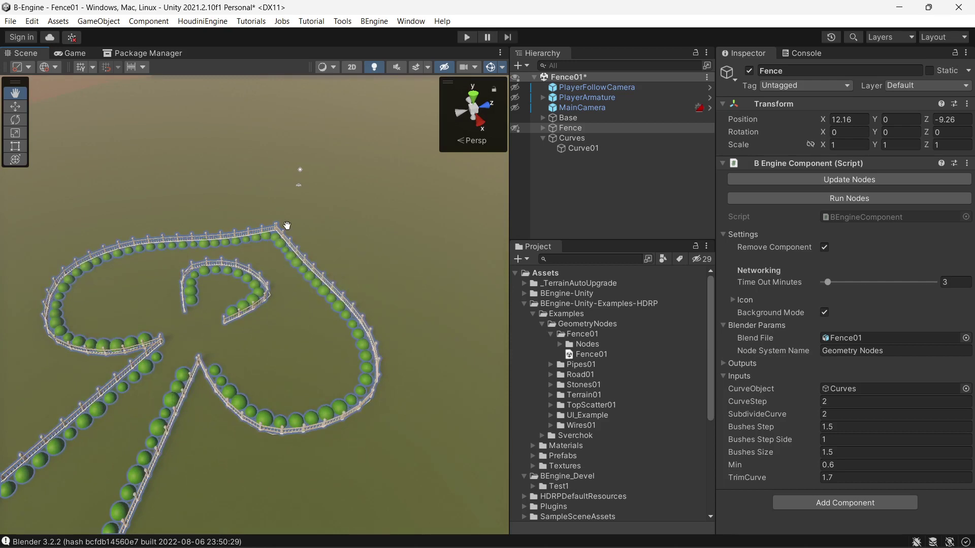
click(371, 23)
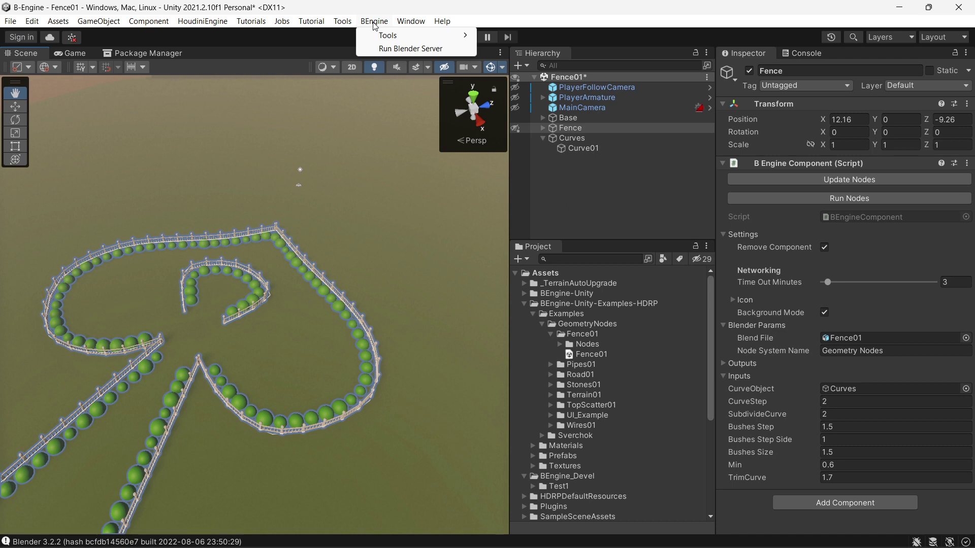
click(420, 51)
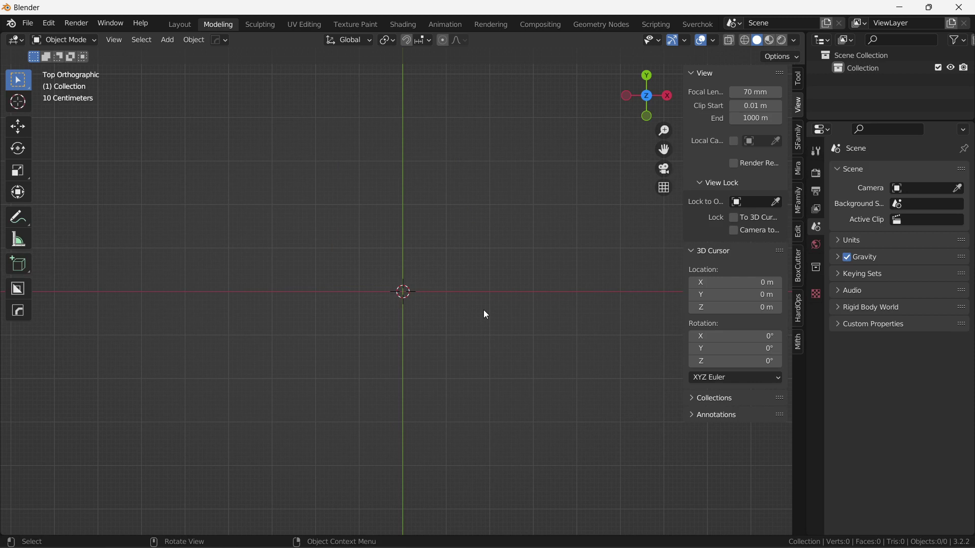
- Switch between the Unity project and the new Blender window, dismissing the Blender splash screen
key(alt+Tab)
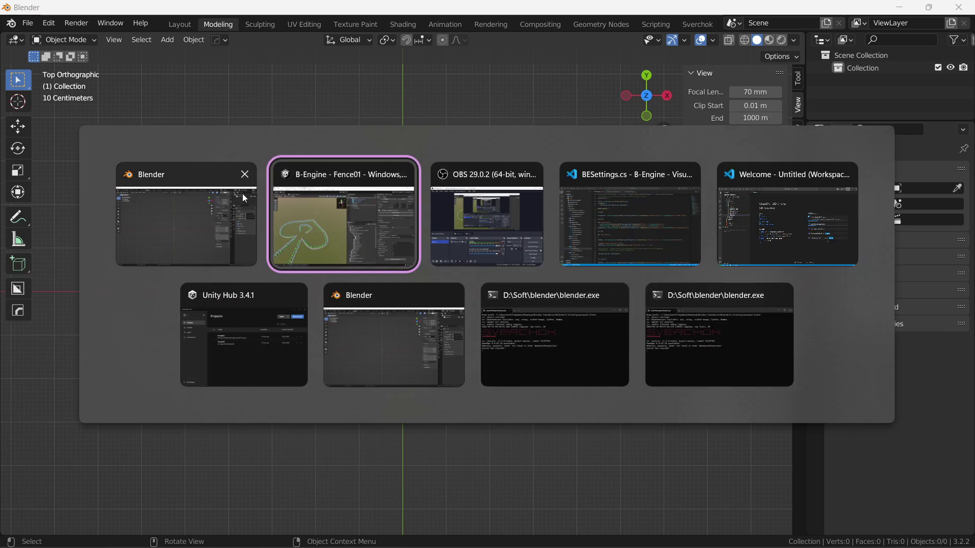
click(243, 194)
middle_drag(359, 161, 439, 182)
key(alt+Tab)
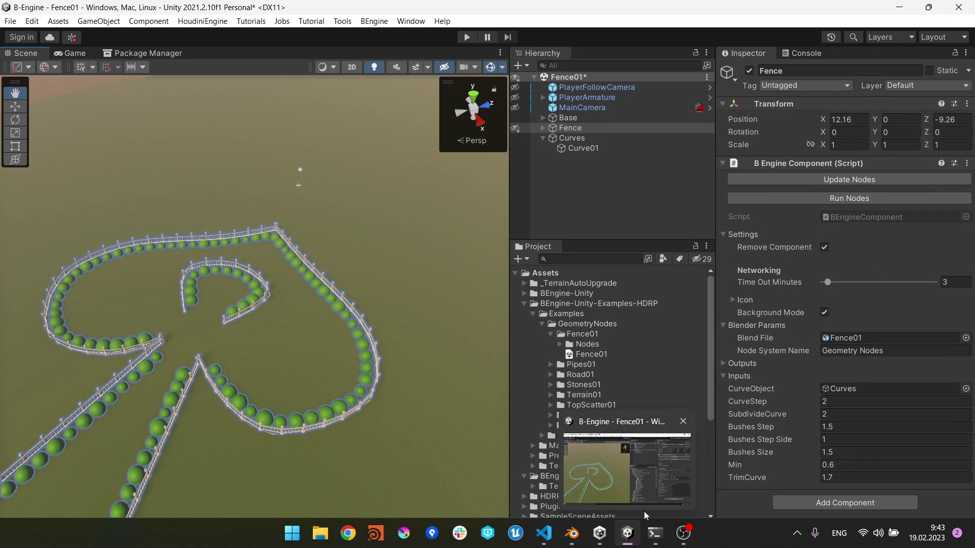
mouse_move(571, 533)
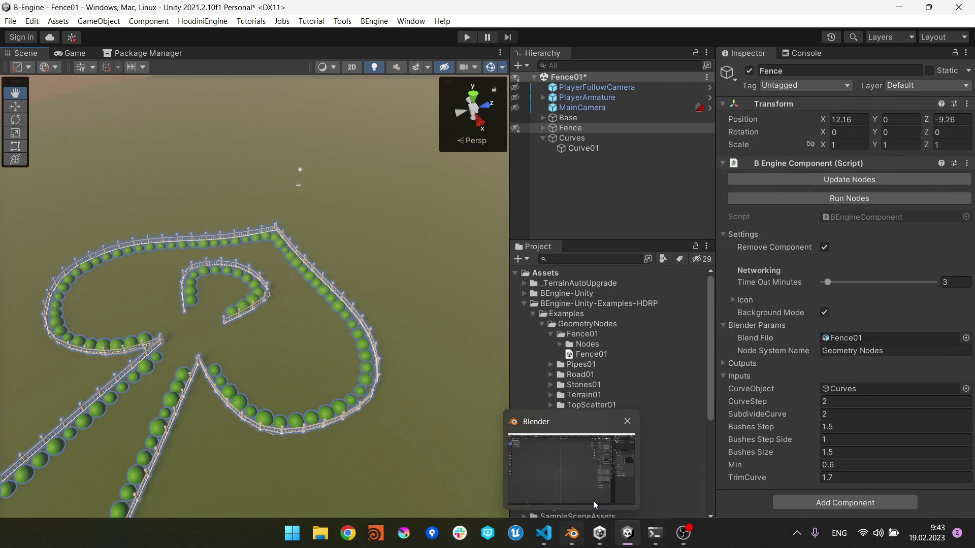
click(626, 421)
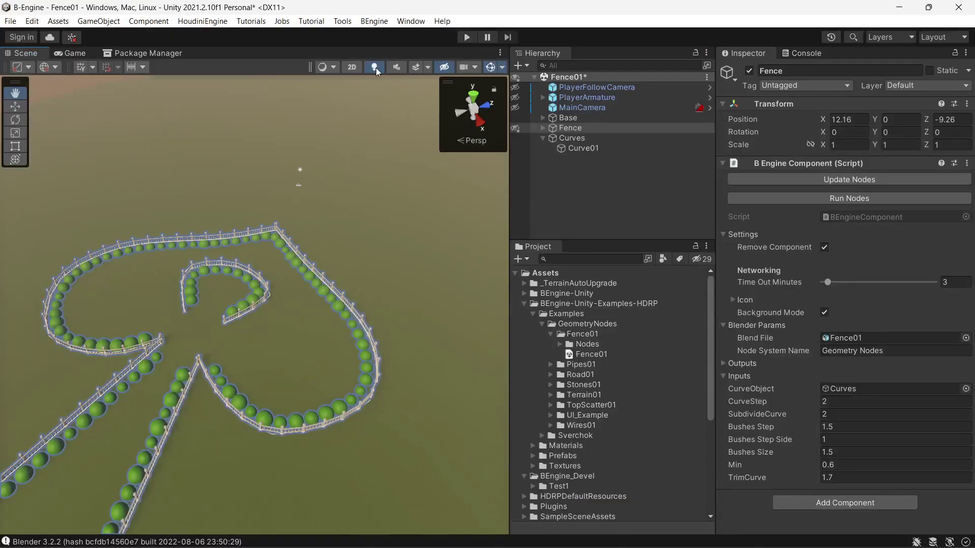
click(374, 21)
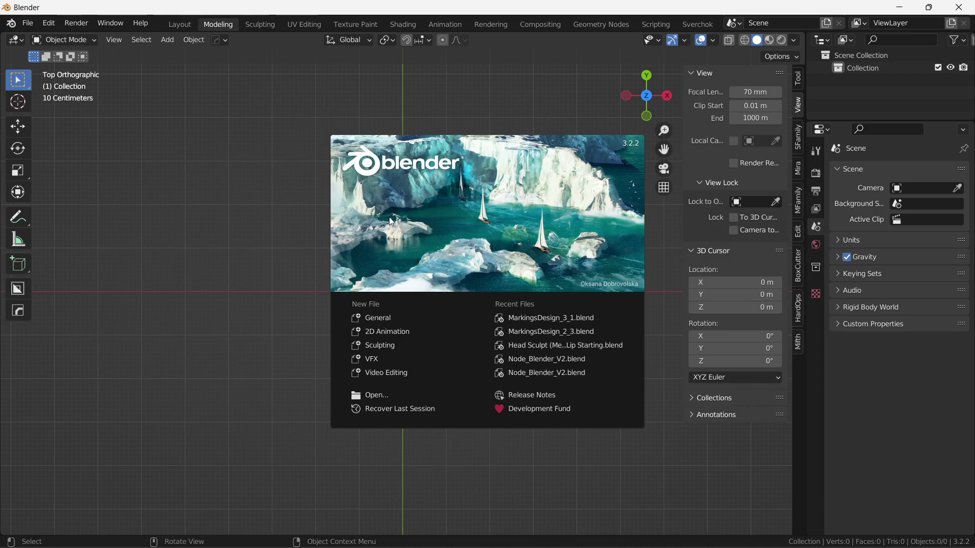
click(411, 231)
- Bring up the Blender console, highlight the 'Server has started!' line, and return to Unity
key(alt+Tab)
key(alt+Tab)
key(alt+Tab)
key(alt+Tab)
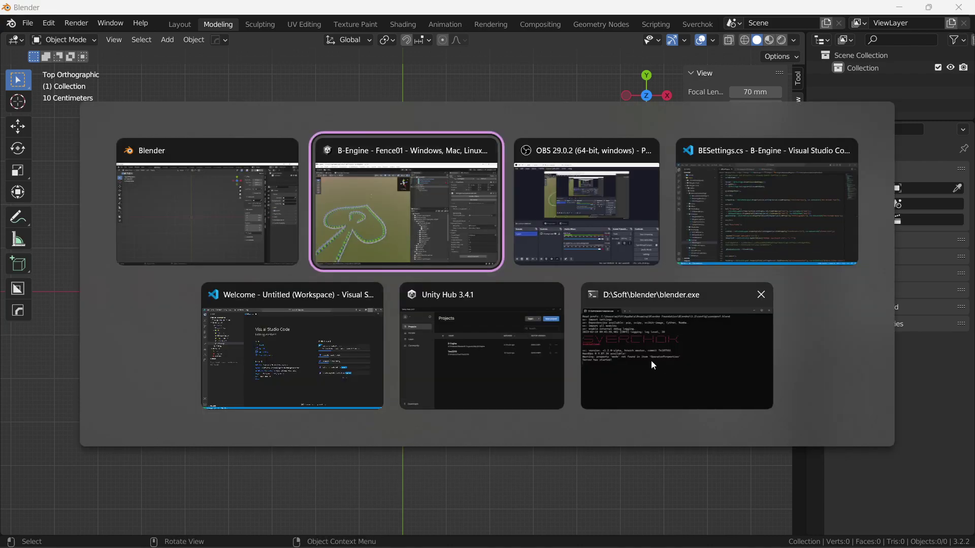
drag(363, 123, 380, 77)
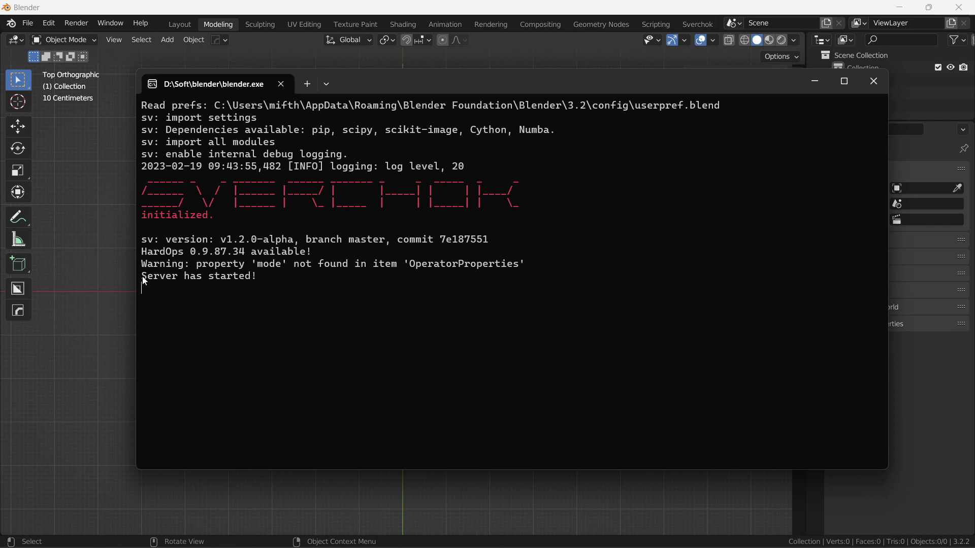
drag(142, 277, 260, 279)
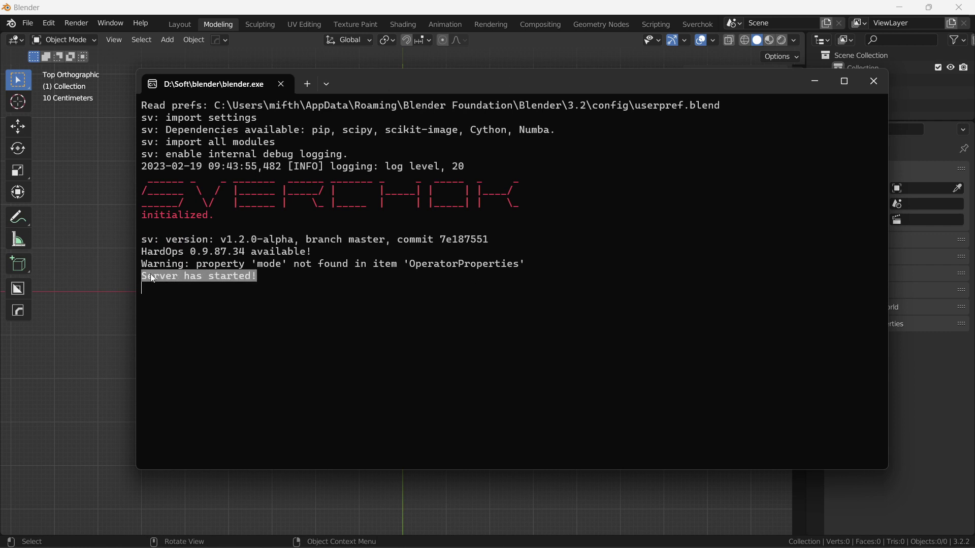
key(ctrl+c)
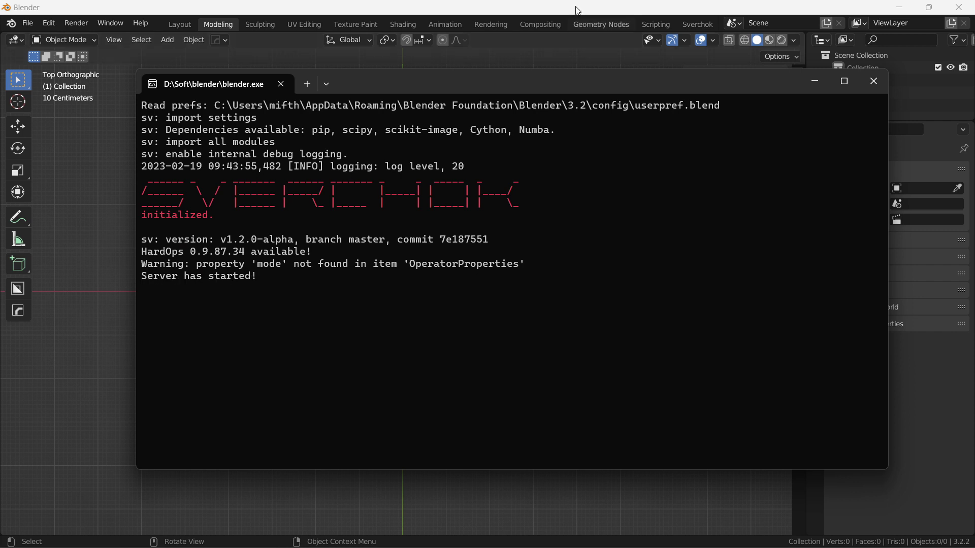
key(alt+Tab)
- Rerun the fence nodes, extend Curve01's inner spiral with a new point, and regenerate the fence
click(621, 219)
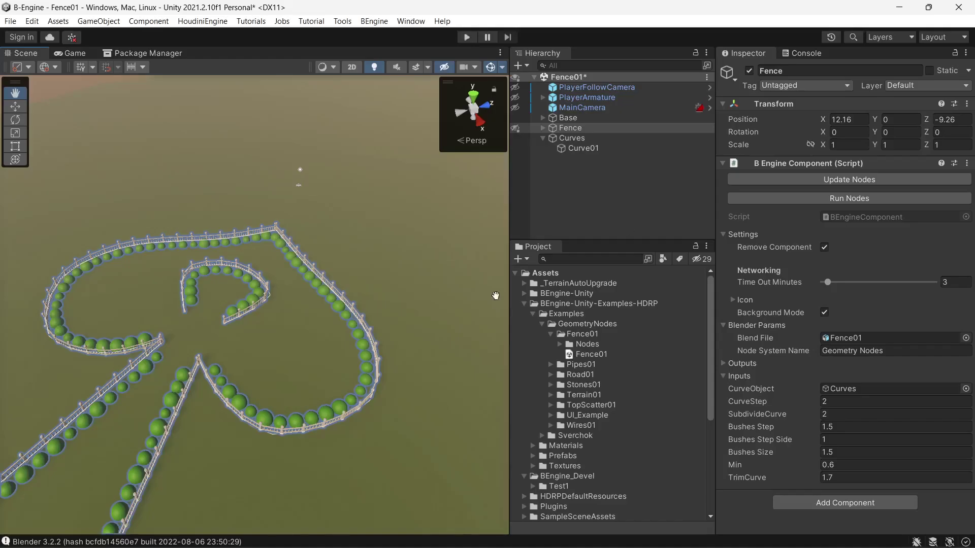
click(828, 199)
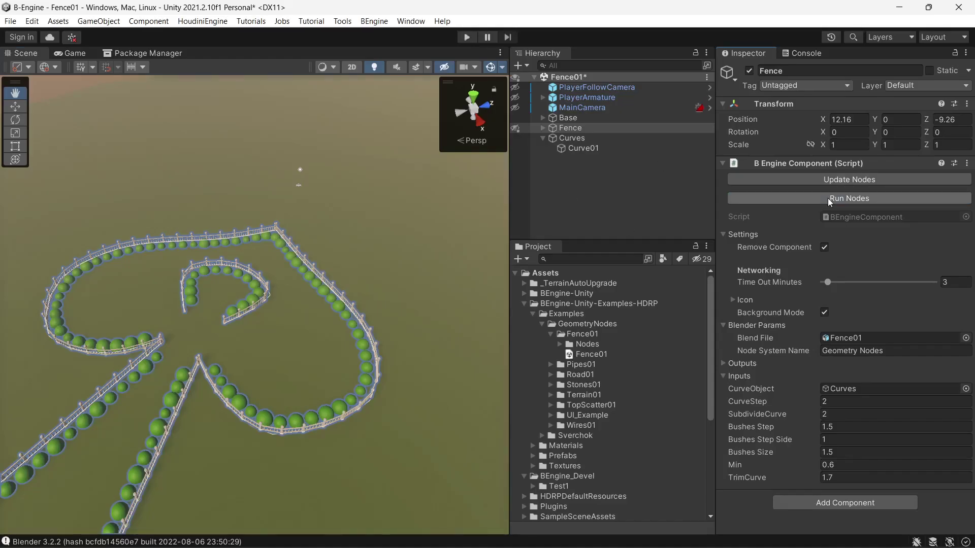
click(827, 198)
click(587, 148)
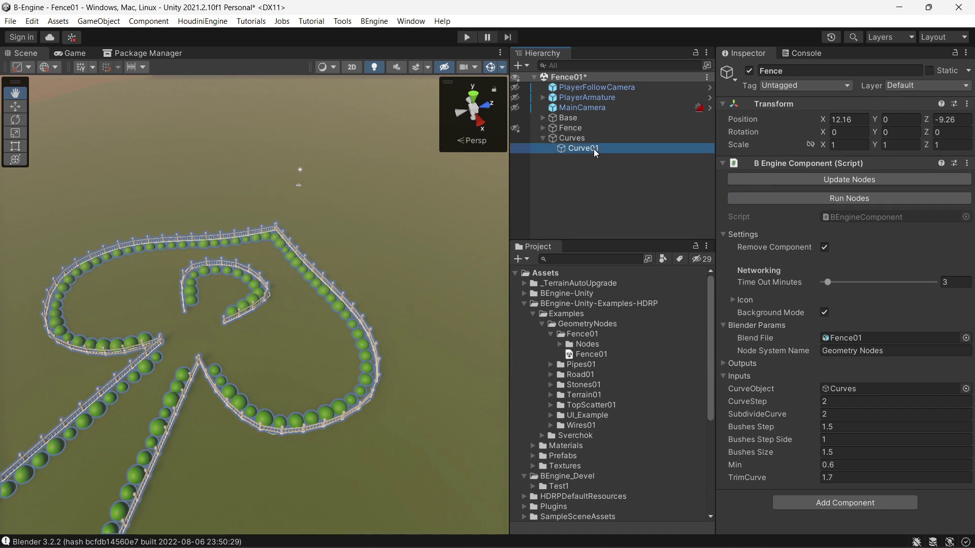
click(272, 301)
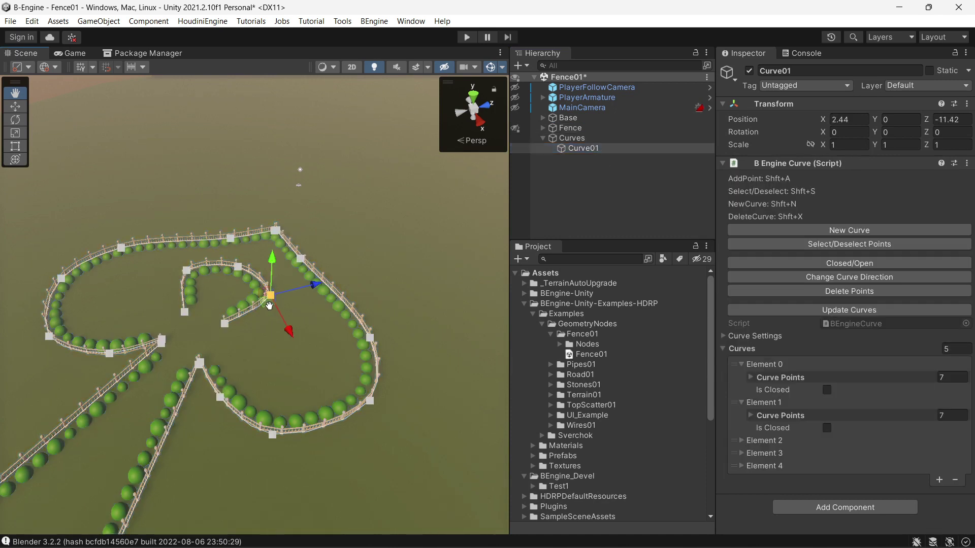
key(shift+a)
key(shift+a)
drag(225, 326, 256, 349)
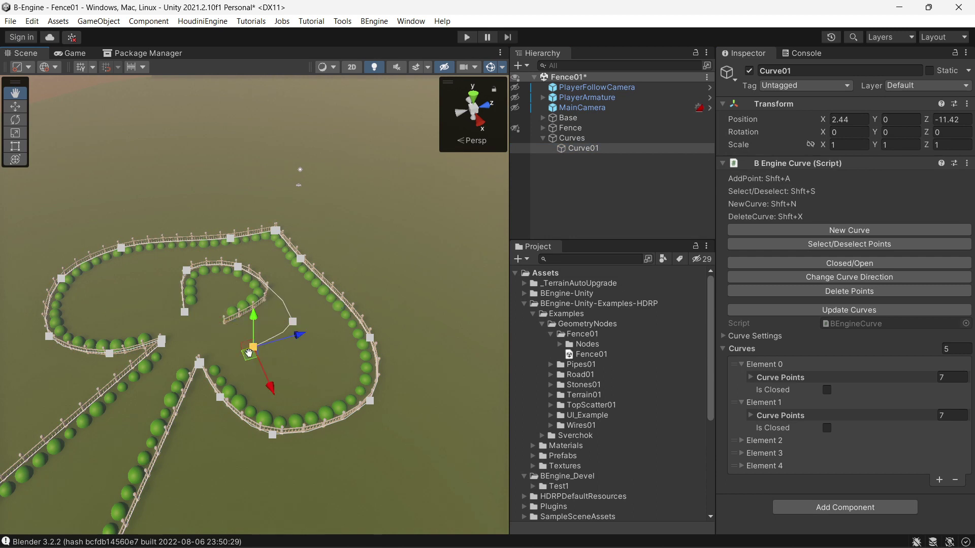
click(582, 130)
click(820, 199)
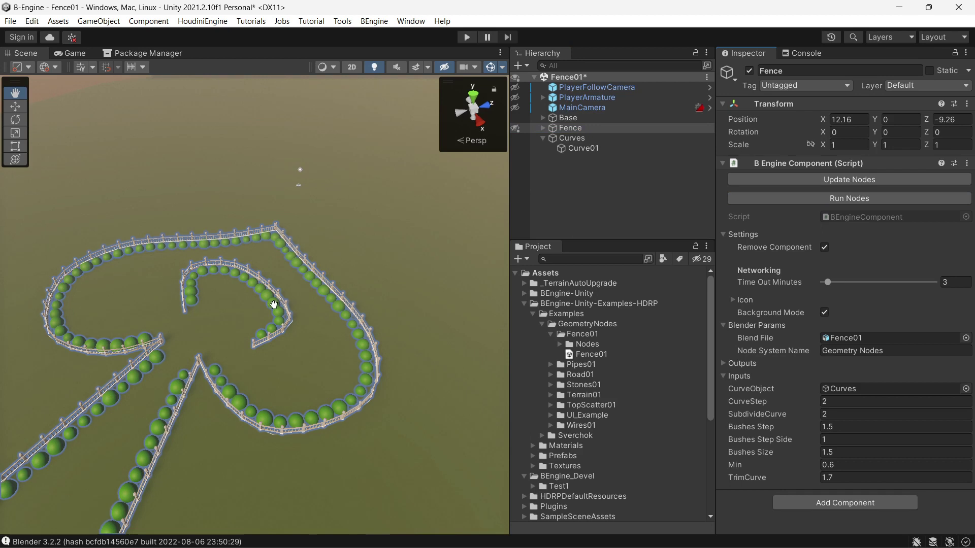
- Drag four curve points outward to widen the outline and regenerate the fence along it
click(609, 148)
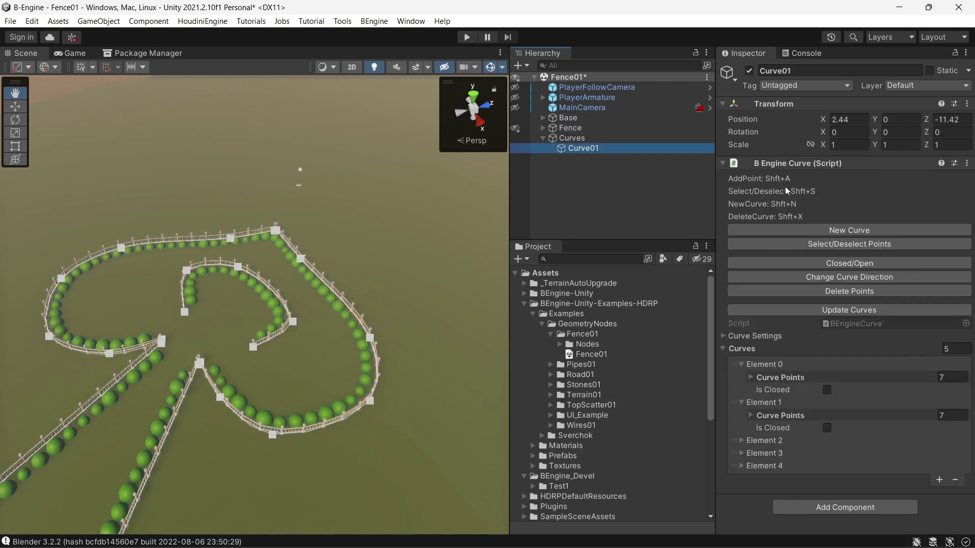
click(369, 400)
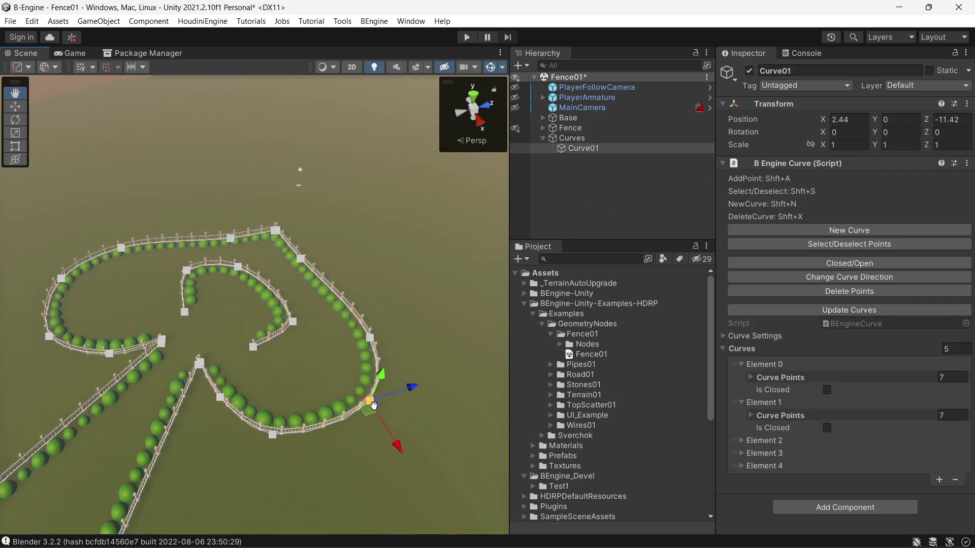
drag(371, 401, 442, 432)
click(370, 337)
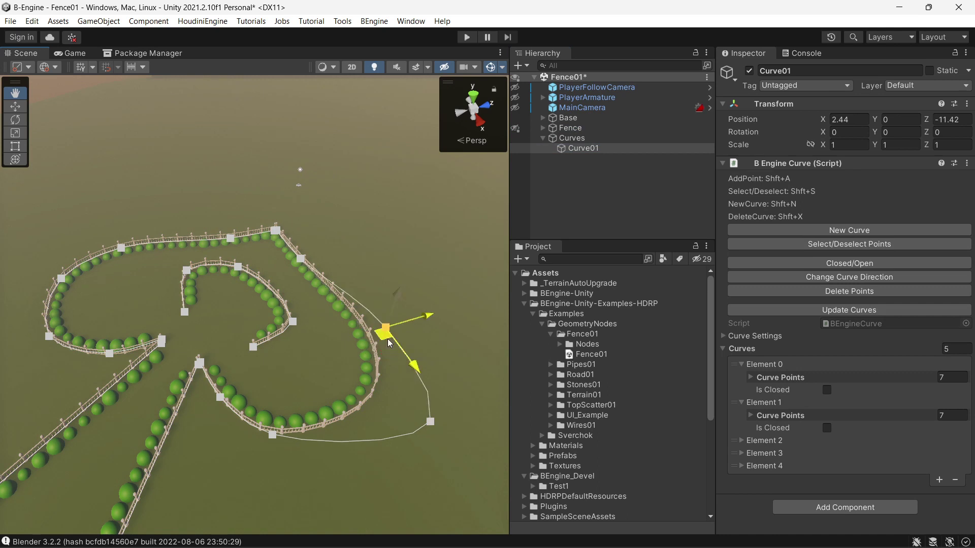
drag(371, 339, 413, 314)
click(61, 278)
drag(62, 280, 16, 267)
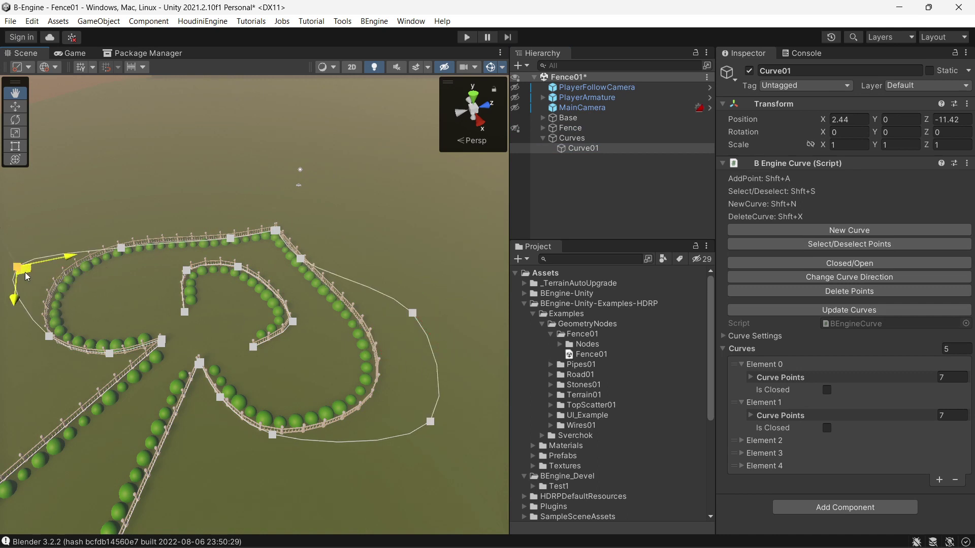
click(122, 247)
drag(122, 249, 90, 219)
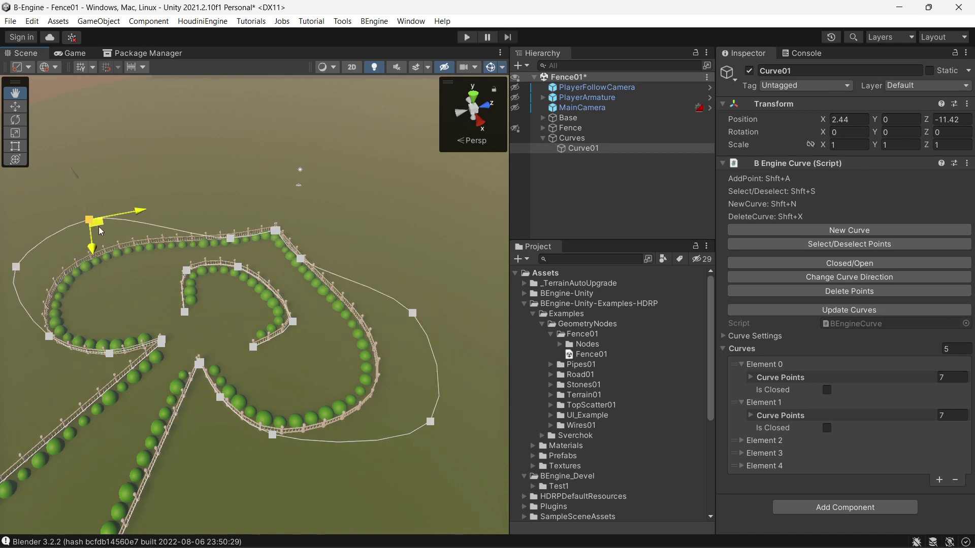
click(587, 129)
click(864, 198)
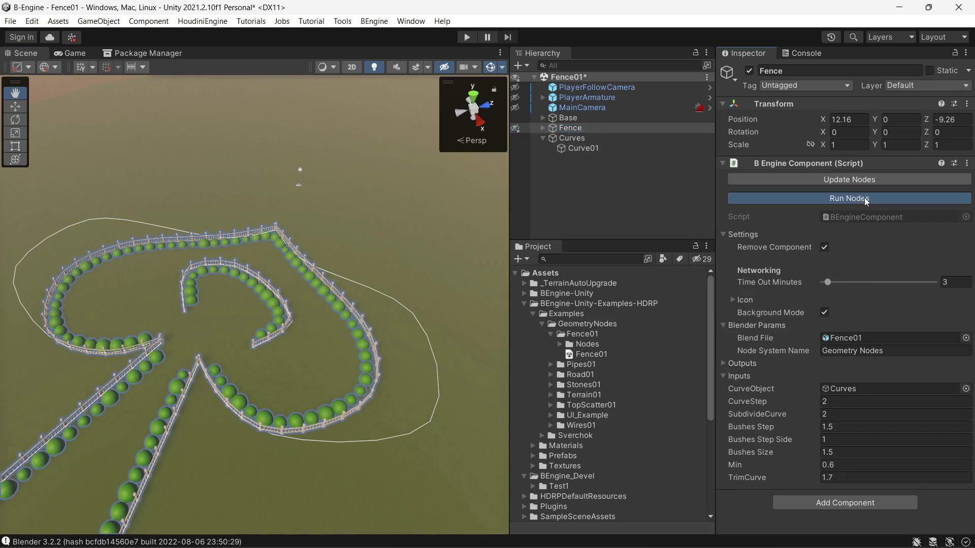
mouse_move(259, 317)
alt+mouse_down()
mouse_move(167, 324)
mouse_move(213, 312)
alt+mouse_up()
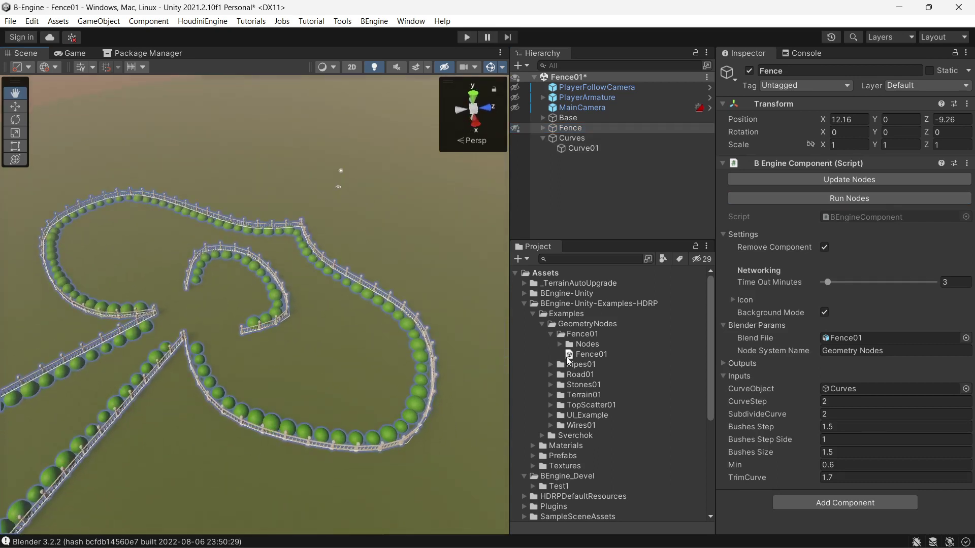
- Load the Pipes01 example scene, discarding the fence changes, and frame the box in view
click(550, 364)
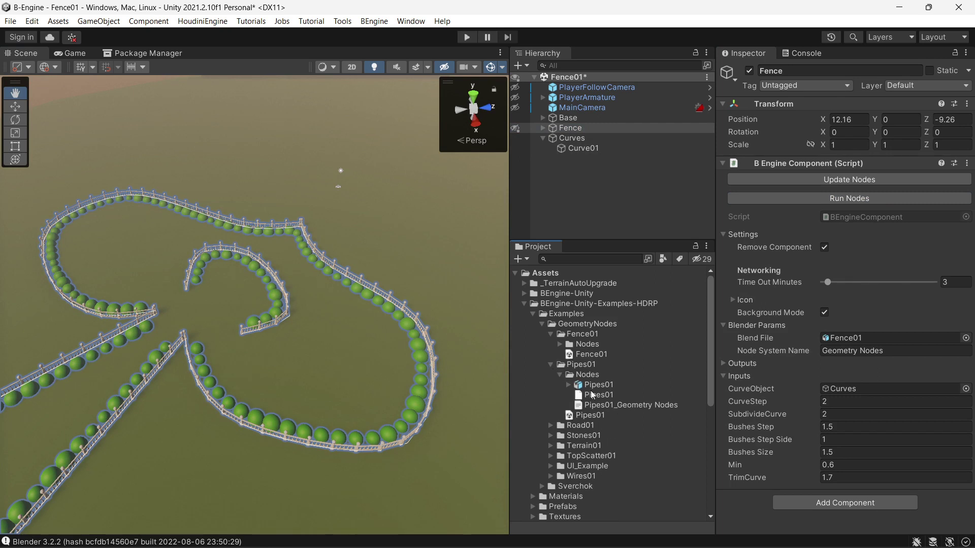
double_click(589, 415)
click(573, 306)
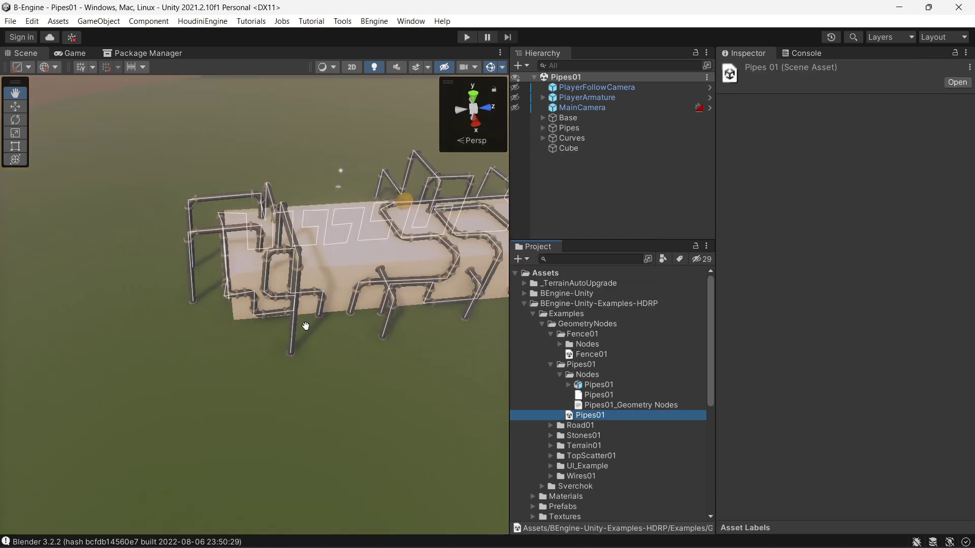
right_drag(305, 326, 538, 181)
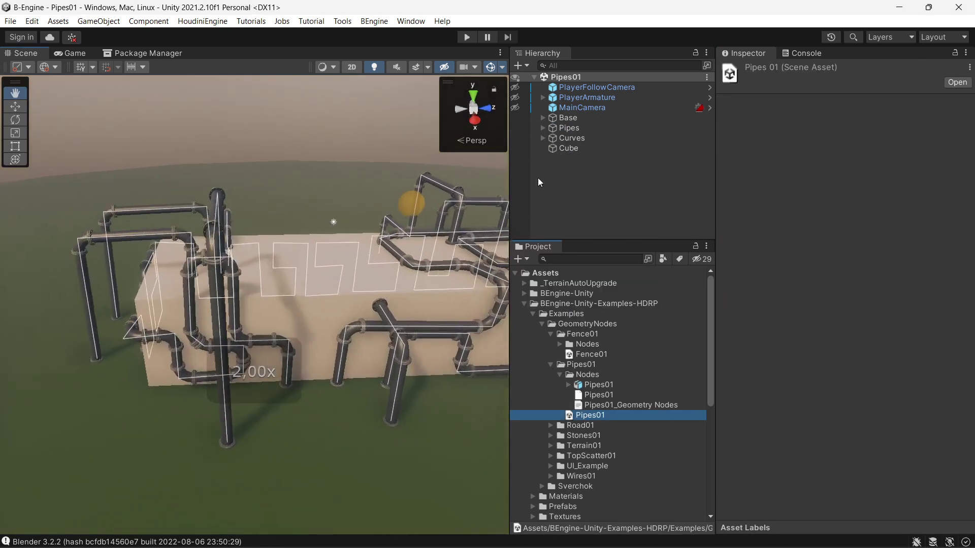
double_click(569, 148)
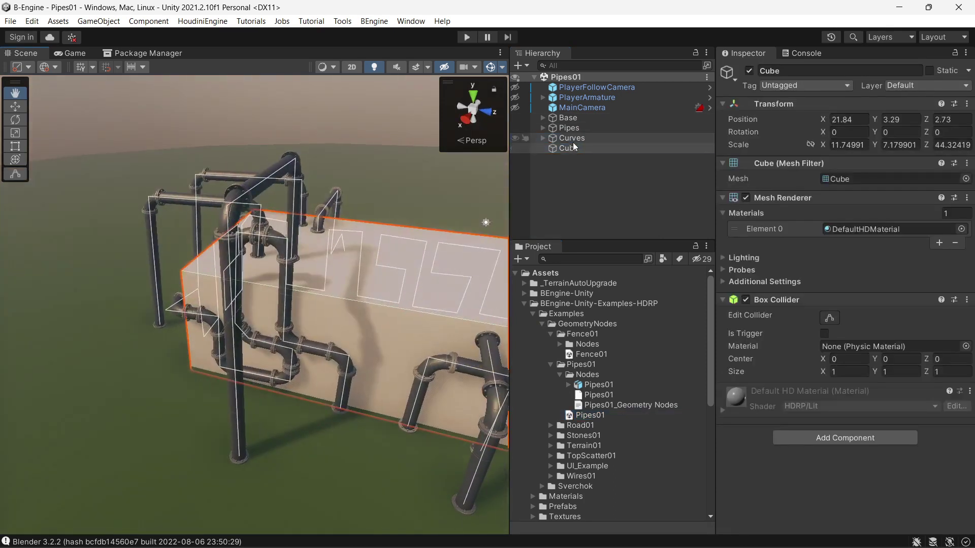
- Select the pipes' Curve01 and add new curve segments from a left pipe point
click(572, 138)
click(583, 147)
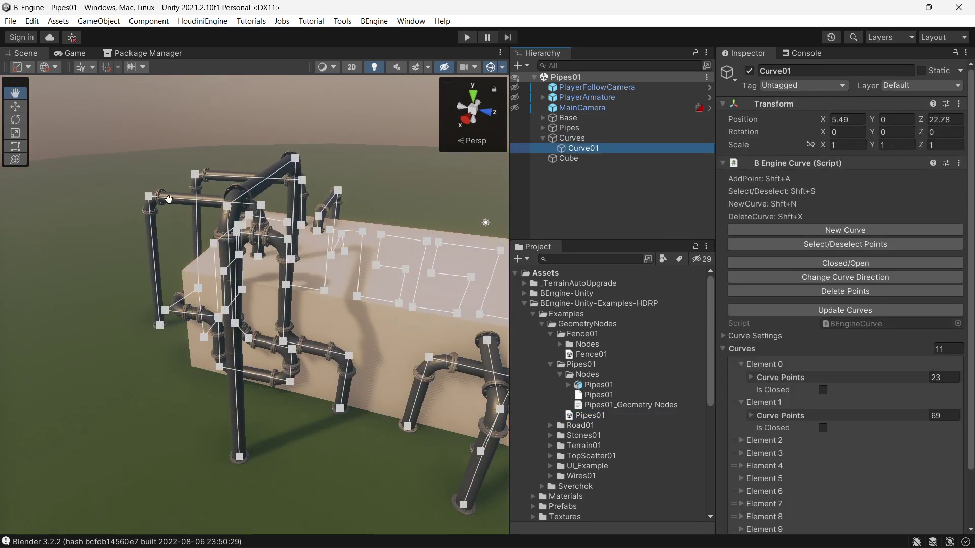
click(149, 197)
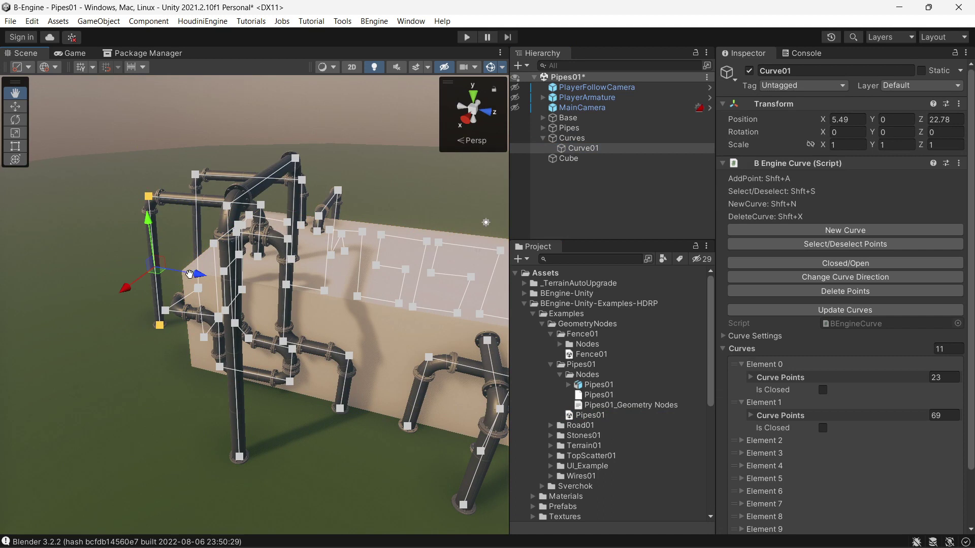
key(shift+a)
key(shift+a)
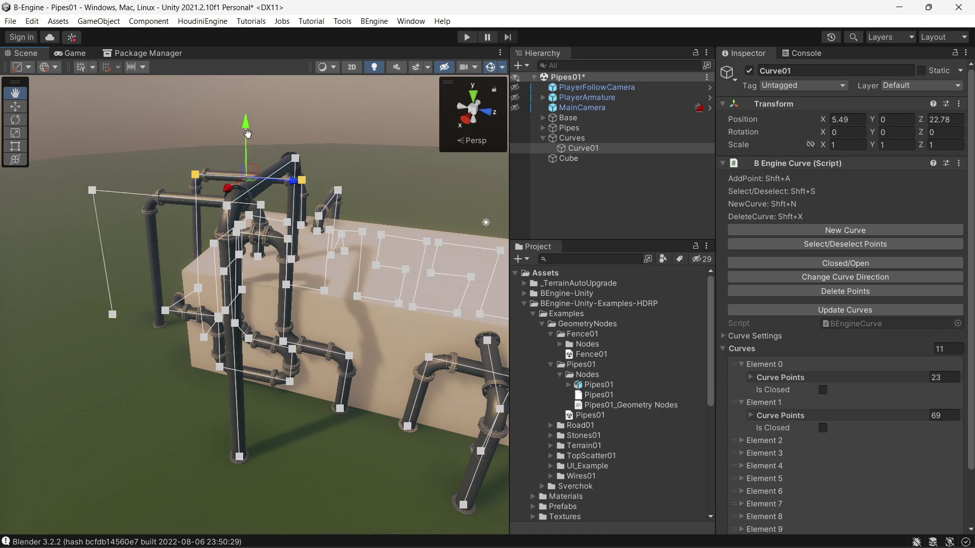
key(shift+a)
- Raise selected curve points above the box into arches and view the result
click(318, 217)
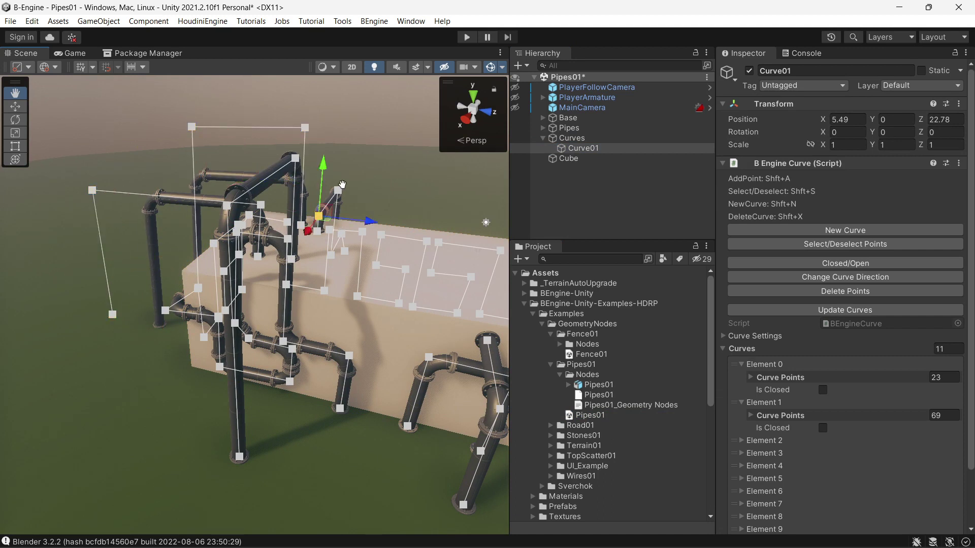
shift+click(338, 188)
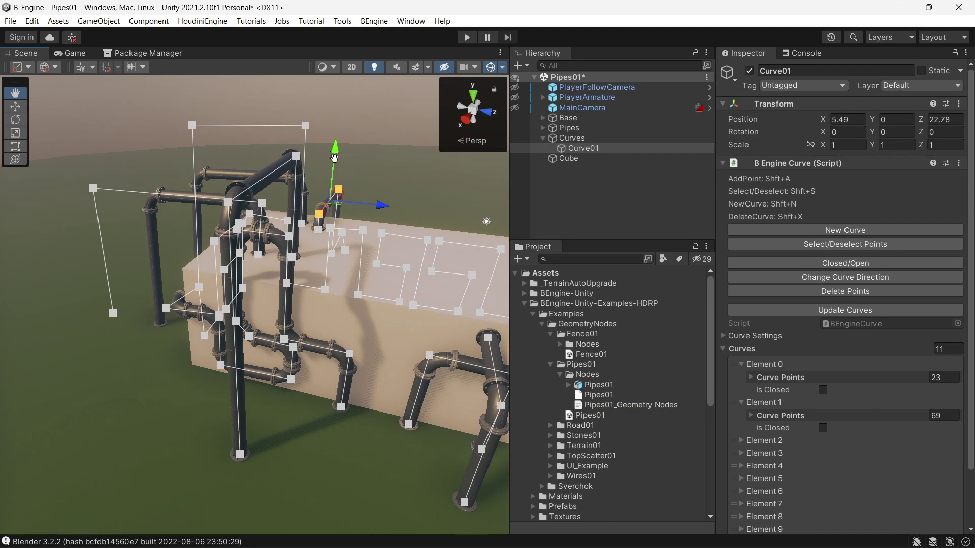
drag(333, 157, 340, 81)
click(296, 156)
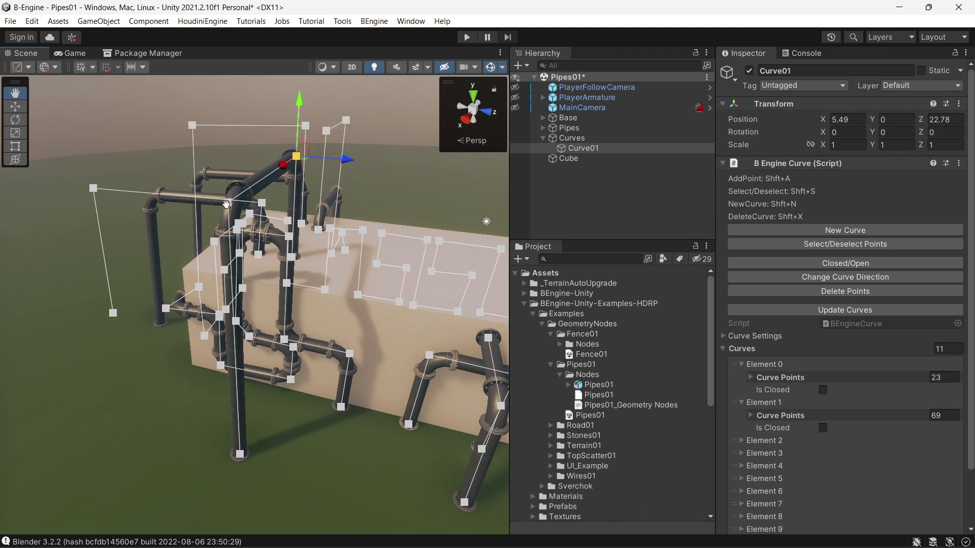
right_drag(227, 205, 404, 231)
scroll(404, 231, up, 2)
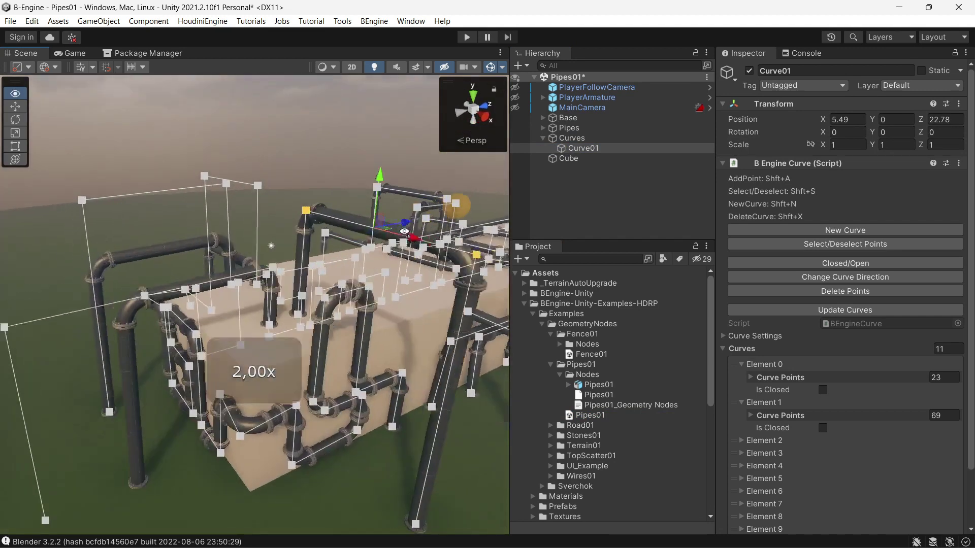
right_drag(271, 245, 297, 90)
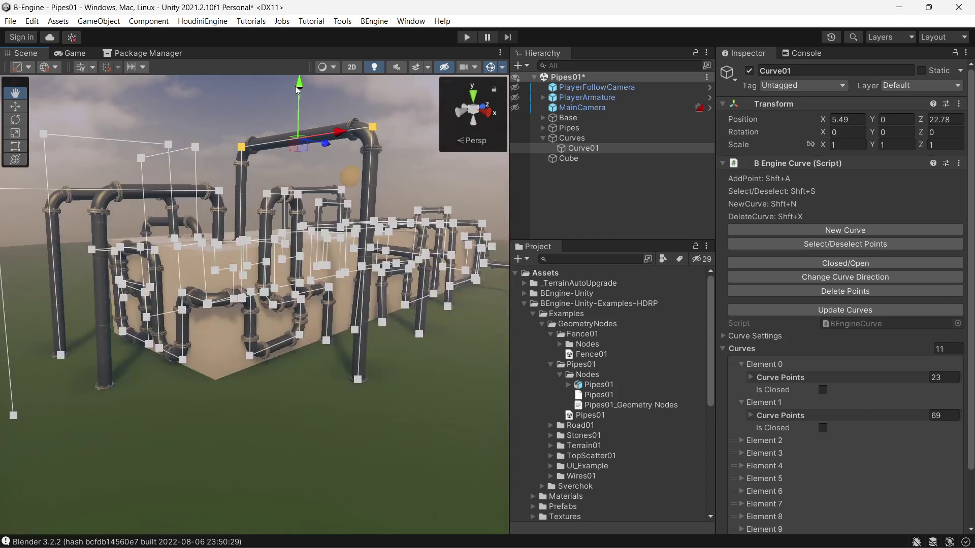
- Select the Pipes object and run its nodes so the pipes follow the edited curves
click(569, 128)
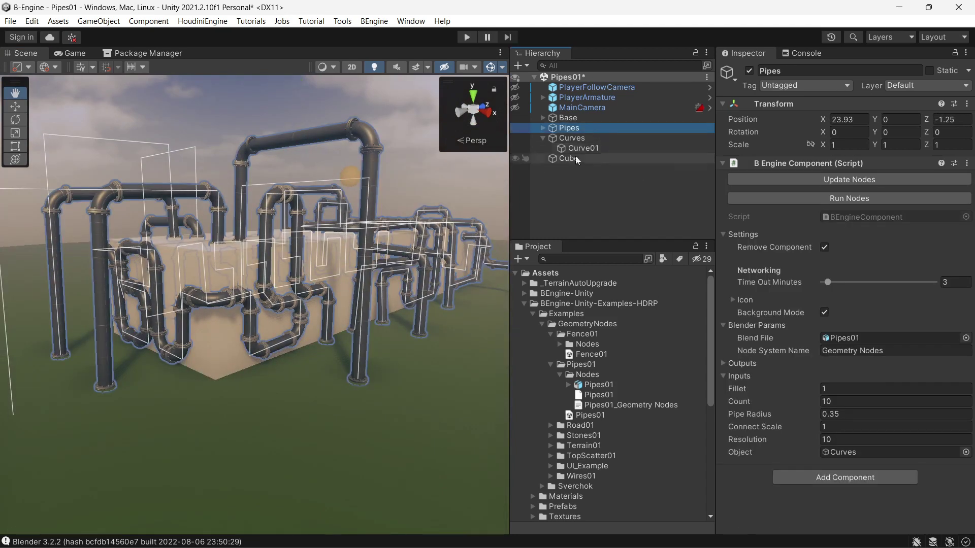
click(866, 200)
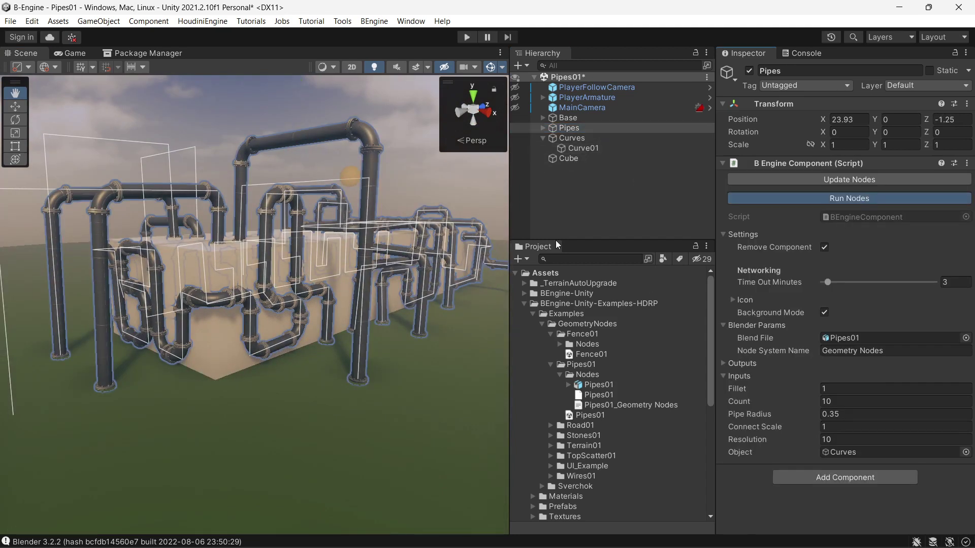
mouse_move(314, 286)
alt+mouse_down()
mouse_move(257, 304)
mouse_move(355, 368)
alt+mouse_up()
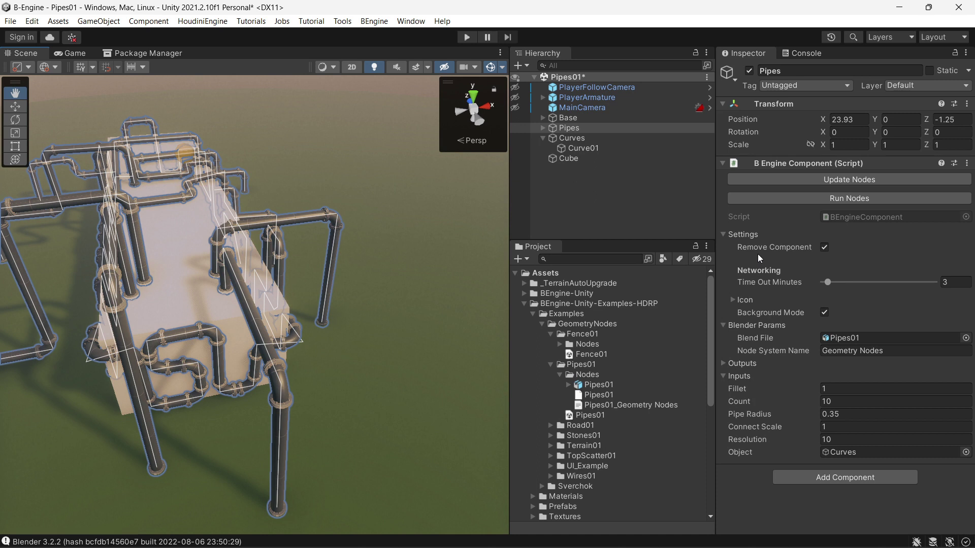
- Collapse the Inputs and Blender Params foldouts of the pipes' B Engine Component
click(722, 376)
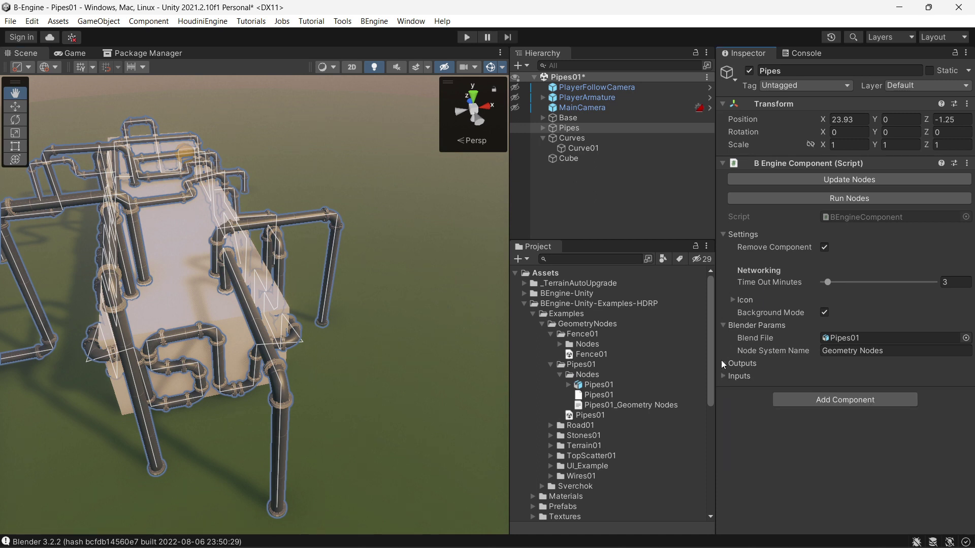
click(723, 326)
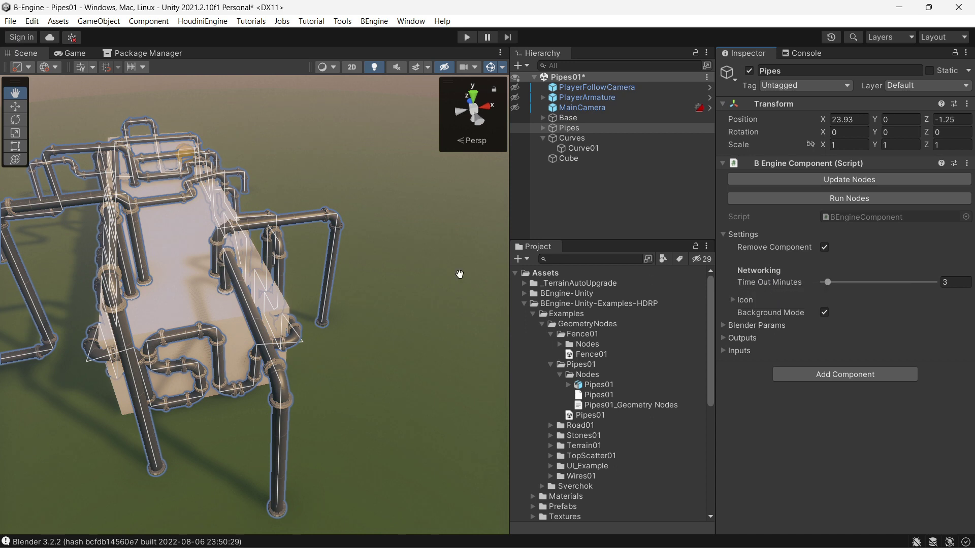
mouse_move(366, 309)
alt+mouse_down()
mouse_move(268, 313)
mouse_move(308, 261)
alt+mouse_up()
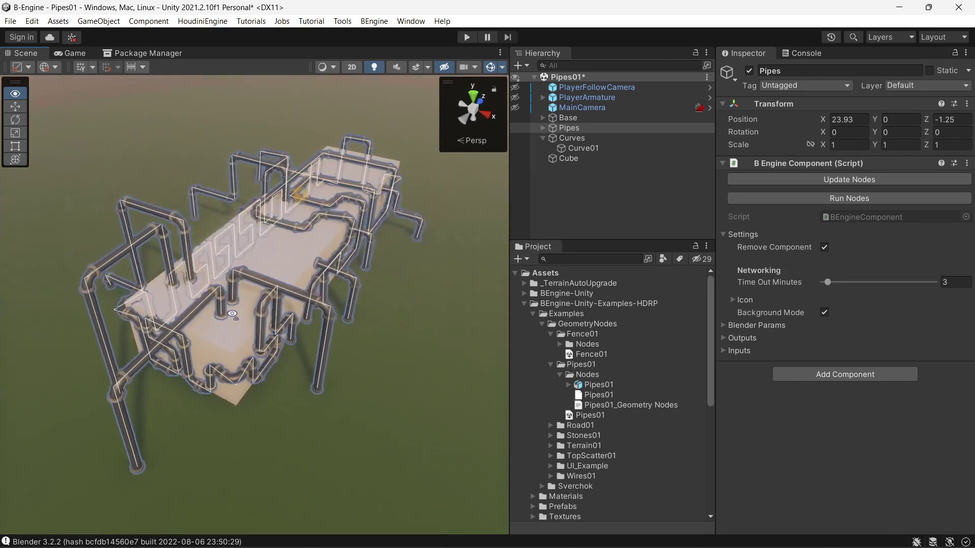
- Load the Stones_1 scene from the Stones01 folder and frame the tall stone with its scattered rocks
alt+click(550, 425)
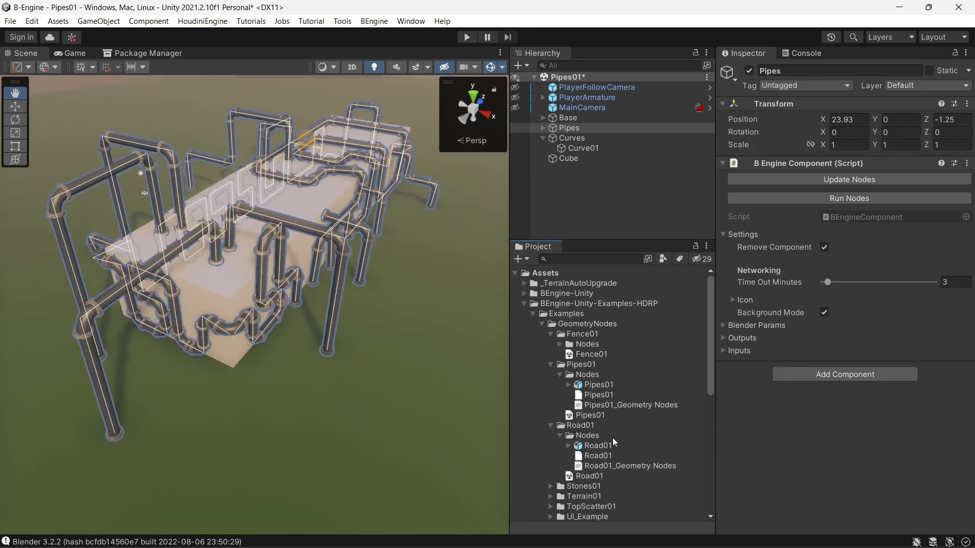
alt+click(550, 486)
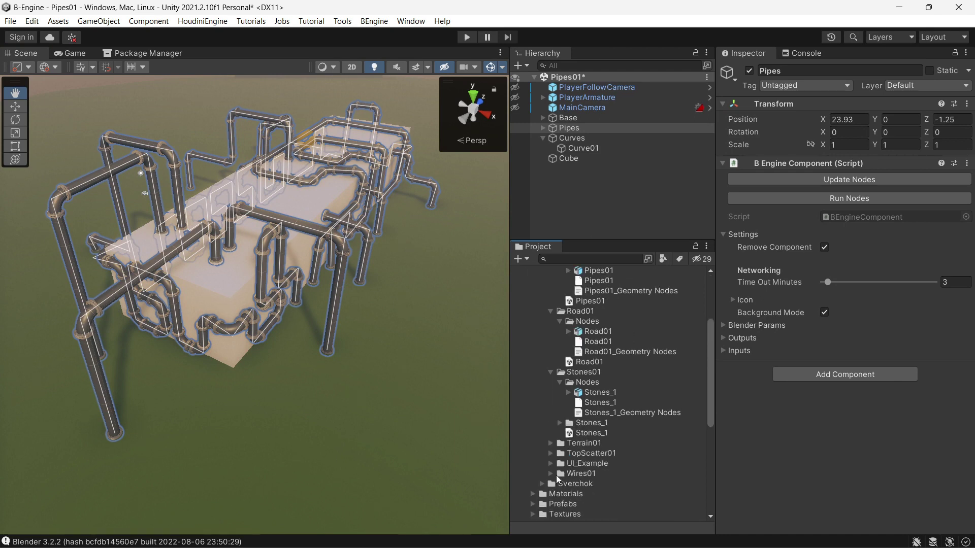
double_click(591, 432)
click(559, 309)
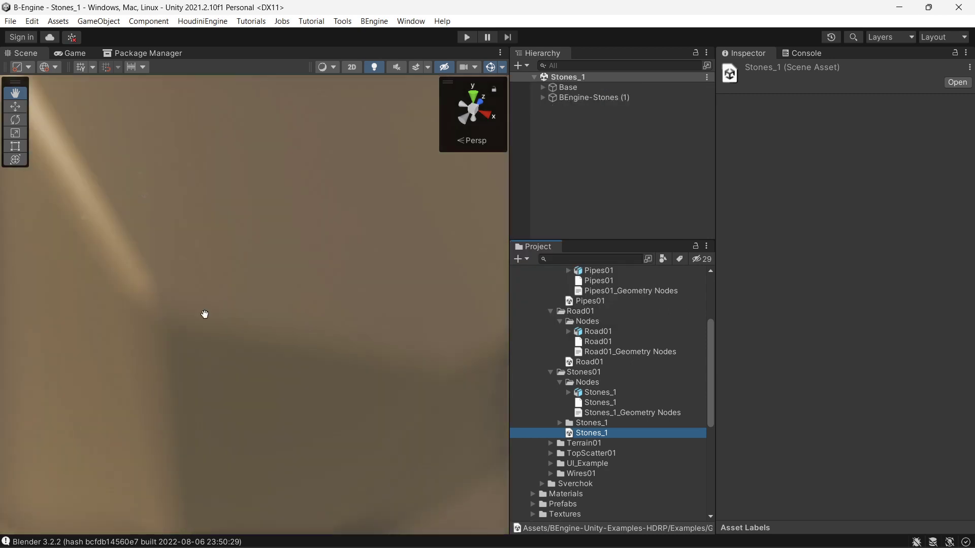
mouse_move(204, 315)
right_down()
mouse_move(190, 358)
mouse_move(128, 371)
right_up()
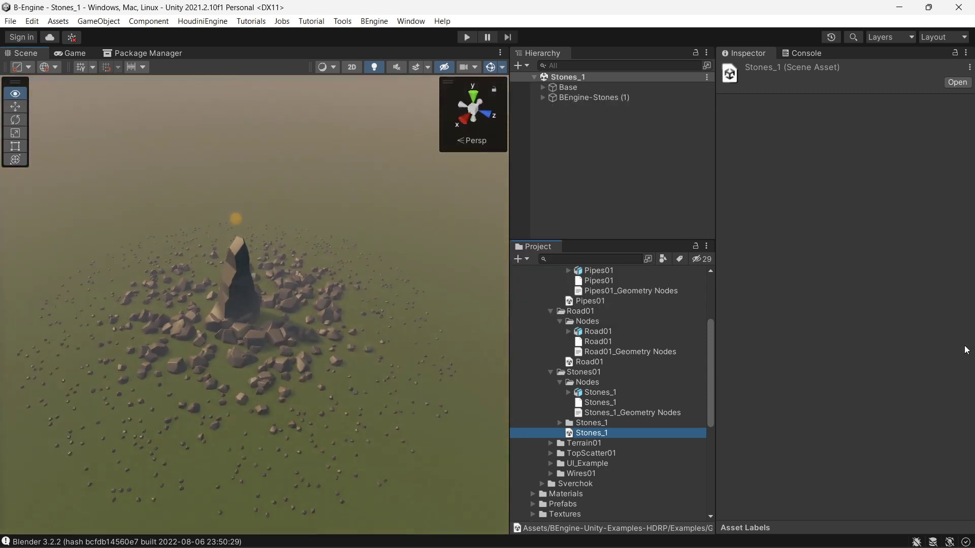
right_drag(965, 349, 790, 317)
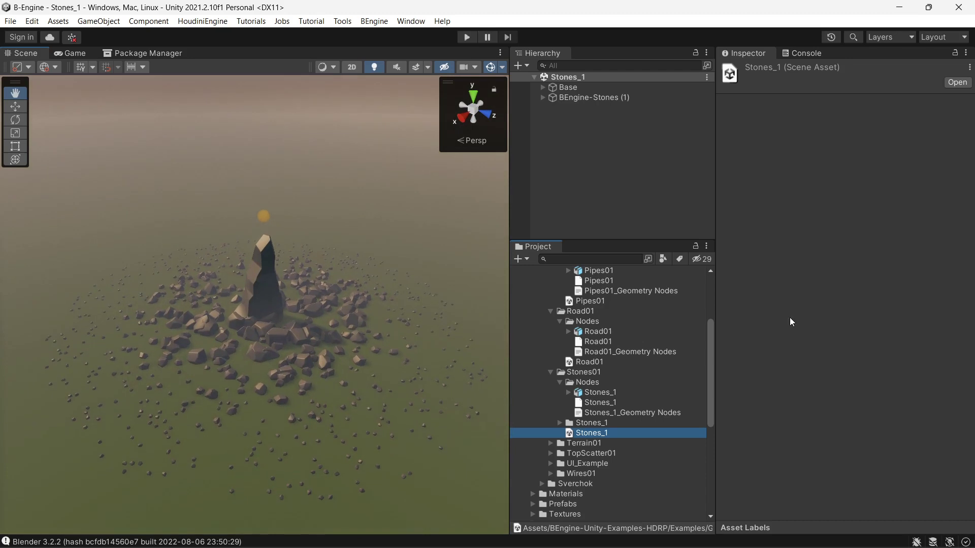
- Select BEngine-Stones (1) and try larger and smaller scatter radii, regenerating after each
click(261, 216)
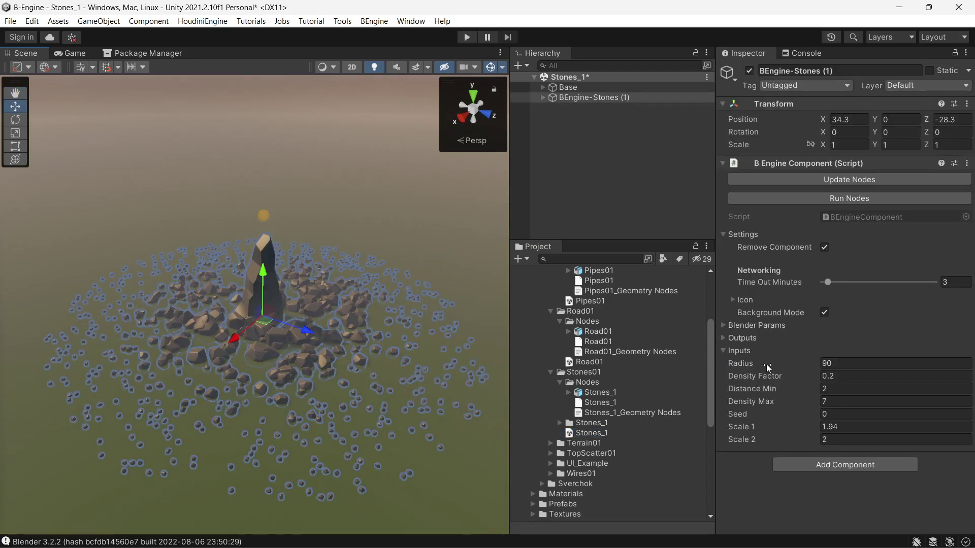
drag(766, 364, 800, 367)
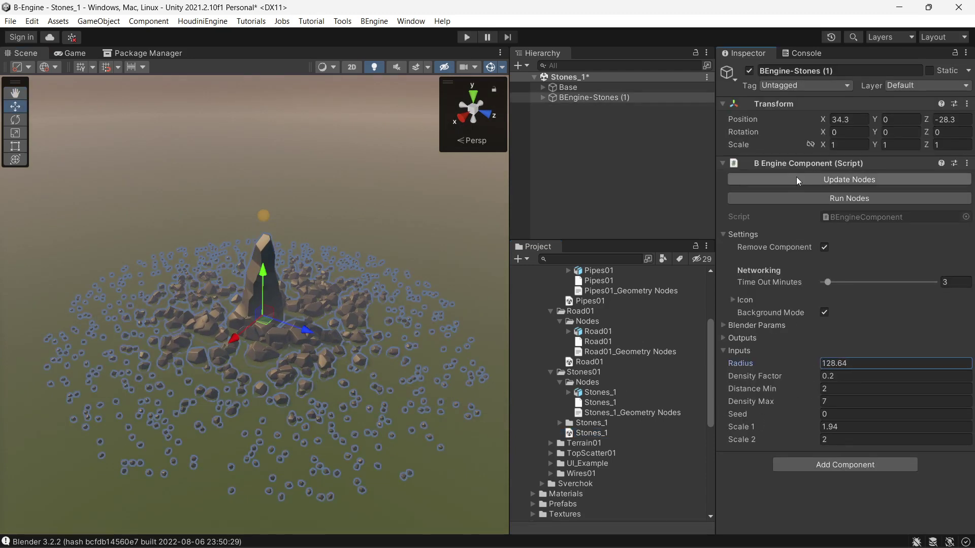
click(800, 197)
alt+drag(240, 403, 658, 339)
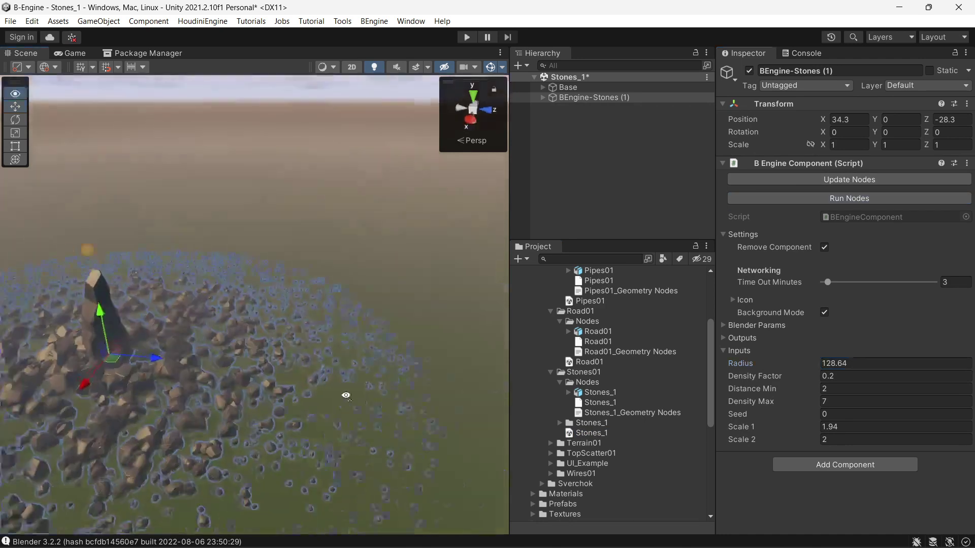
click(831, 364)
text(11.8)
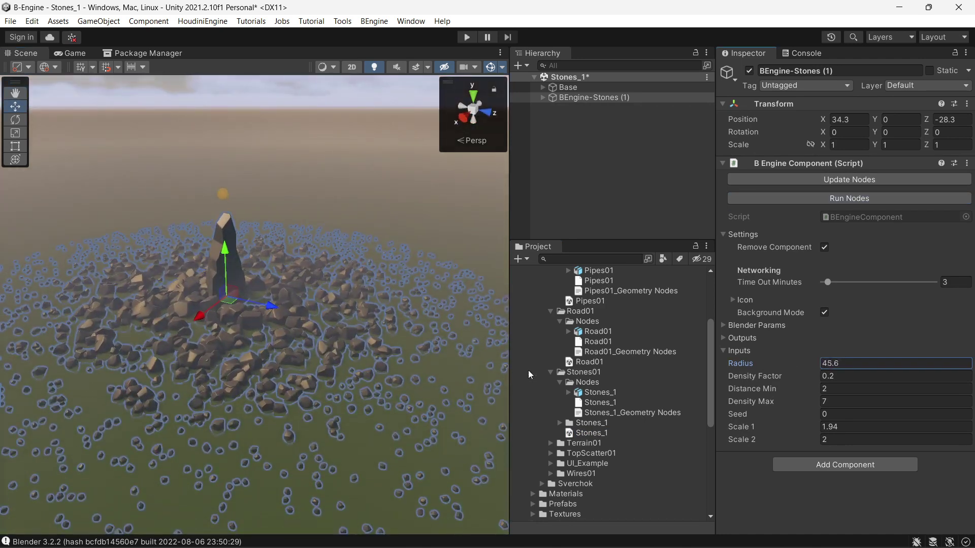
click(788, 199)
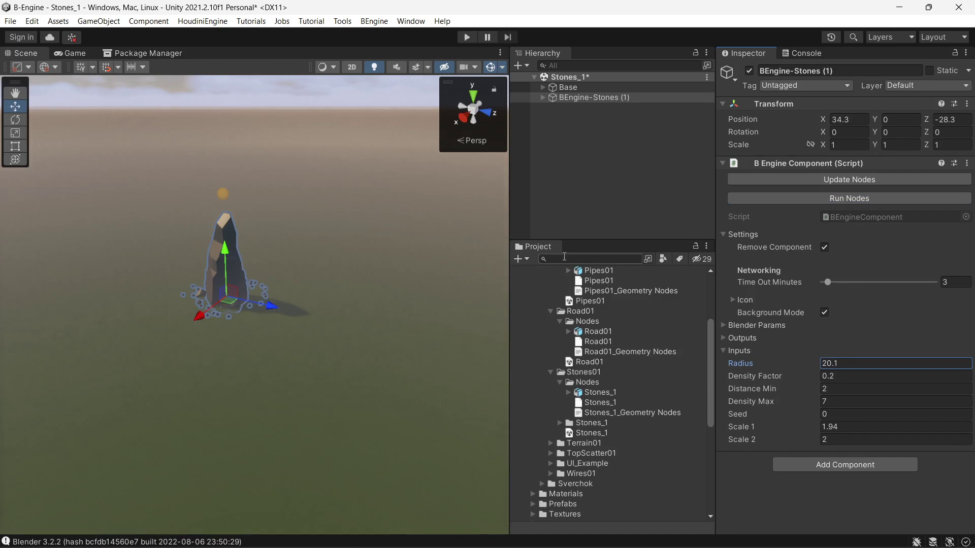
- Settle the radius at 161.9 and density factor at 0.6, regenerating a wide, dense rock field
drag(747, 364, 959, 368)
click(812, 199)
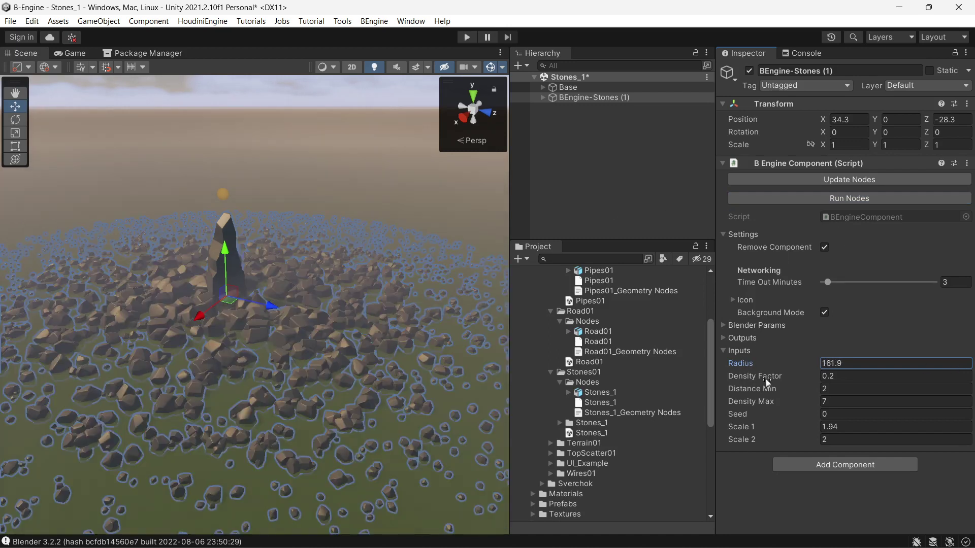
drag(766, 379, 778, 376)
text(0.8)
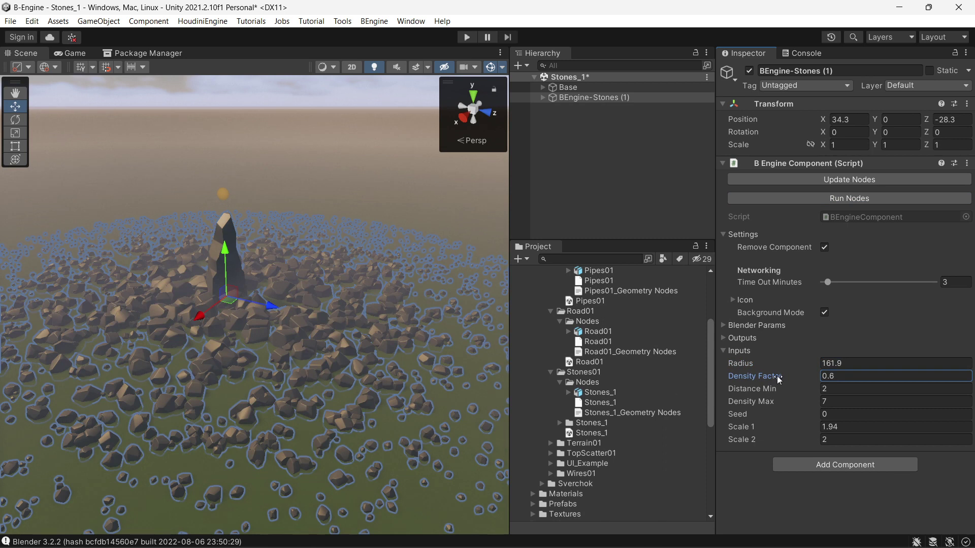
click(818, 203)
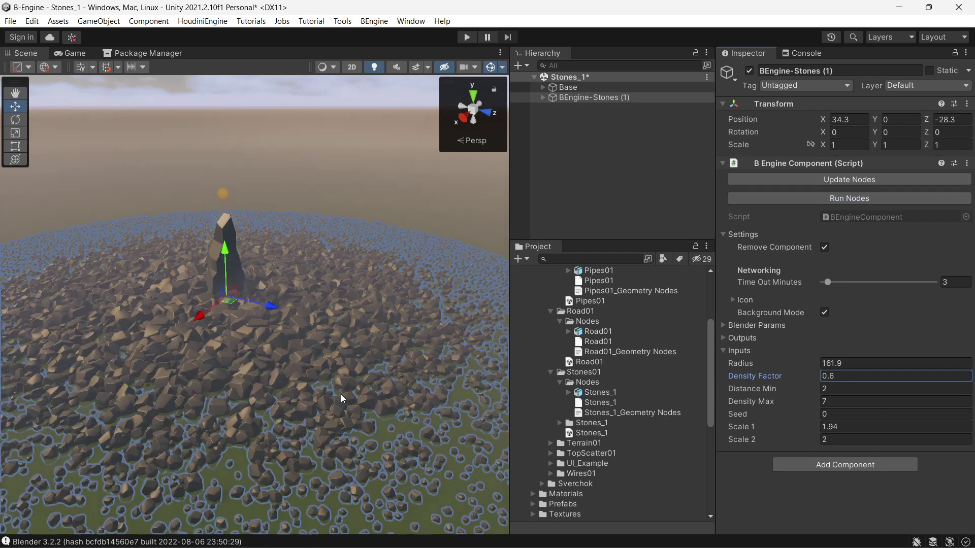
alt+drag(341, 394, 289, 386)
- Raise Scale 2 to 3.32 and regenerate, producing oversized scattered rocks
drag(760, 439, 788, 442)
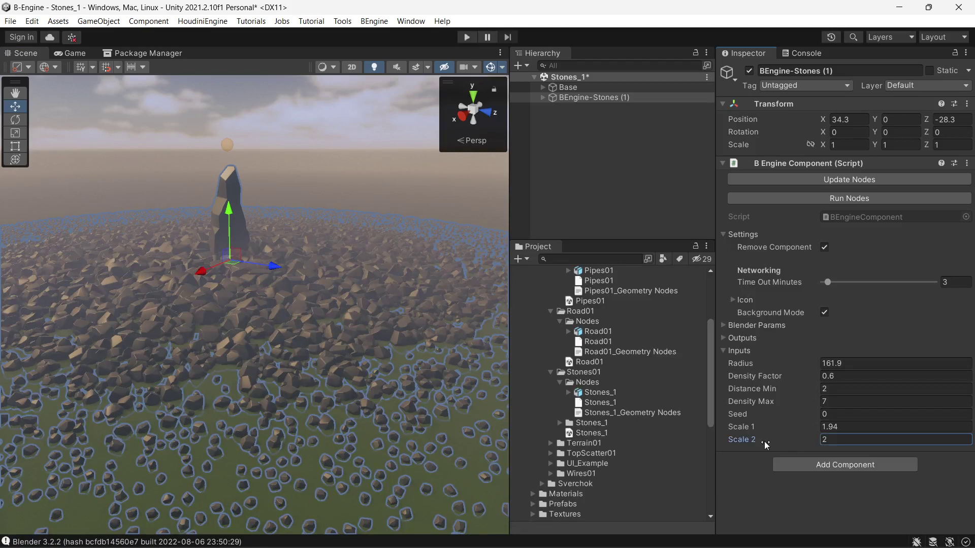
click(811, 198)
alt+drag(313, 375, 290, 380)
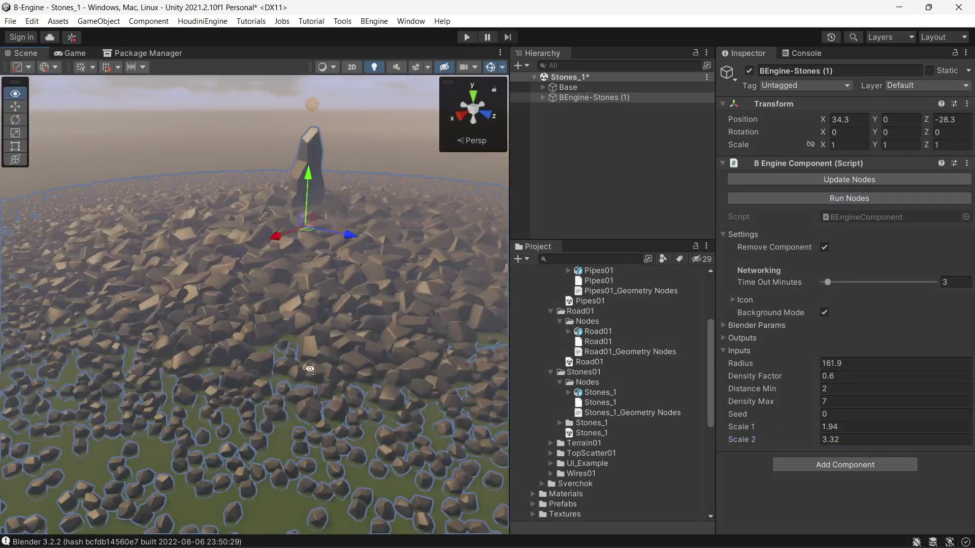
- Reduce Scale 2 to 0.56 and regenerate a field of small stones around the tall rock
click(784, 441)
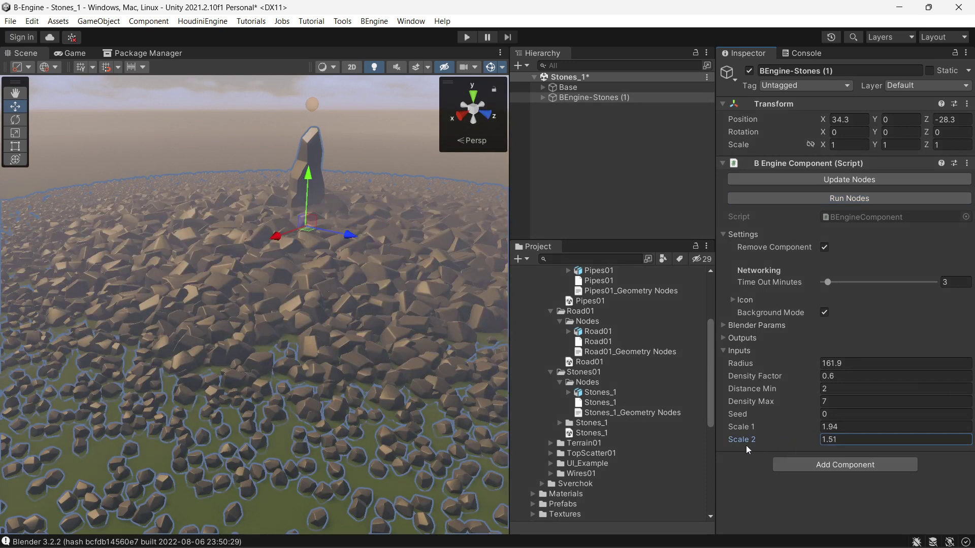
click(815, 198)
alt+drag(248, 368, 327, 234)
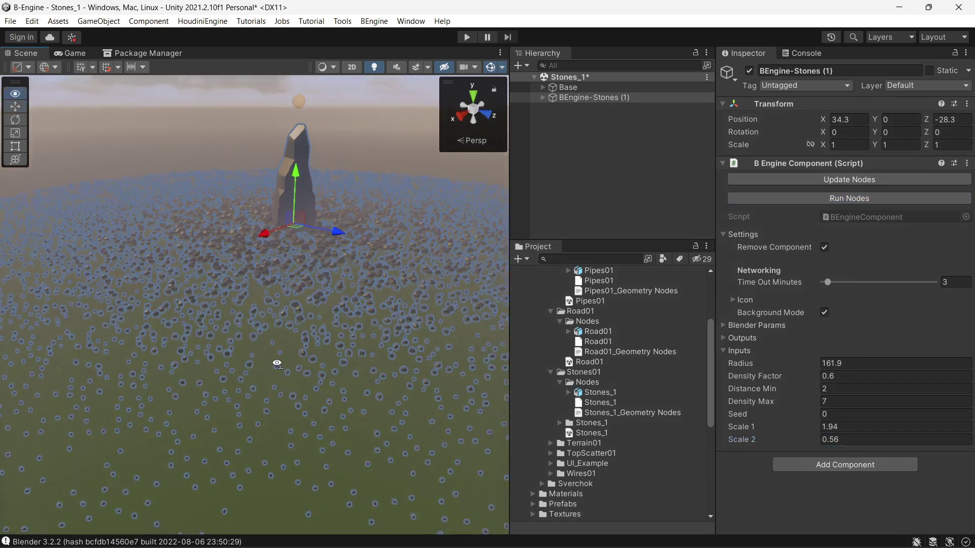
right_drag(306, 280, 279, 319)
scroll(289, 349, up, 2)
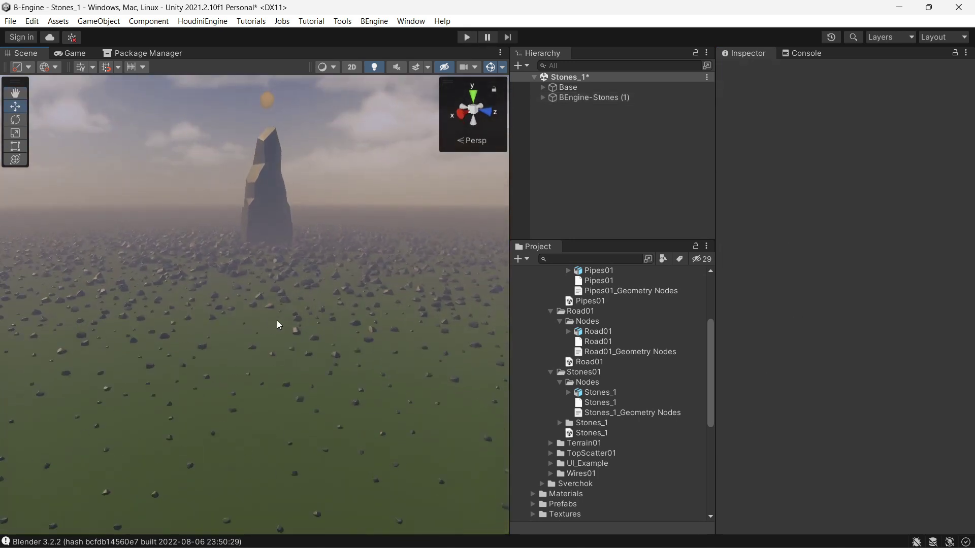
right_drag(279, 318, 273, 335)
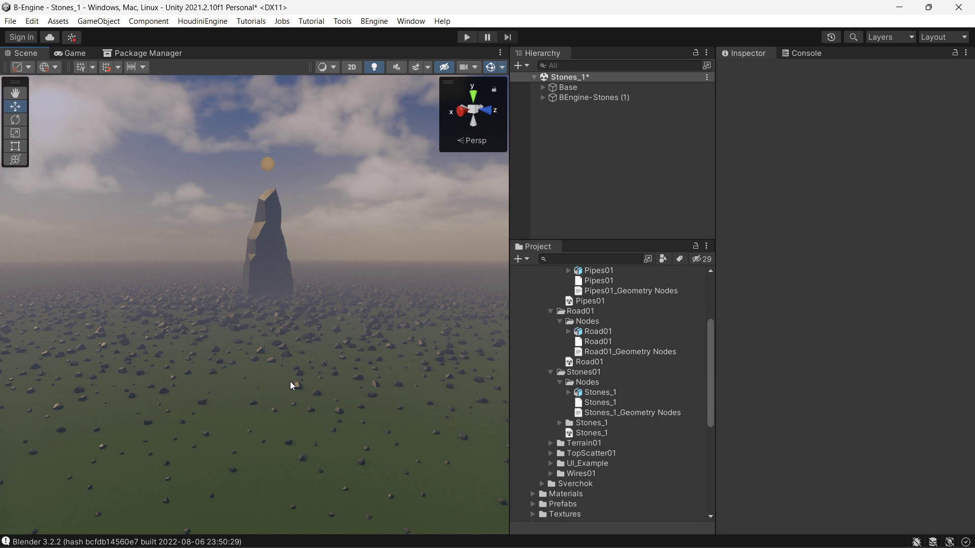